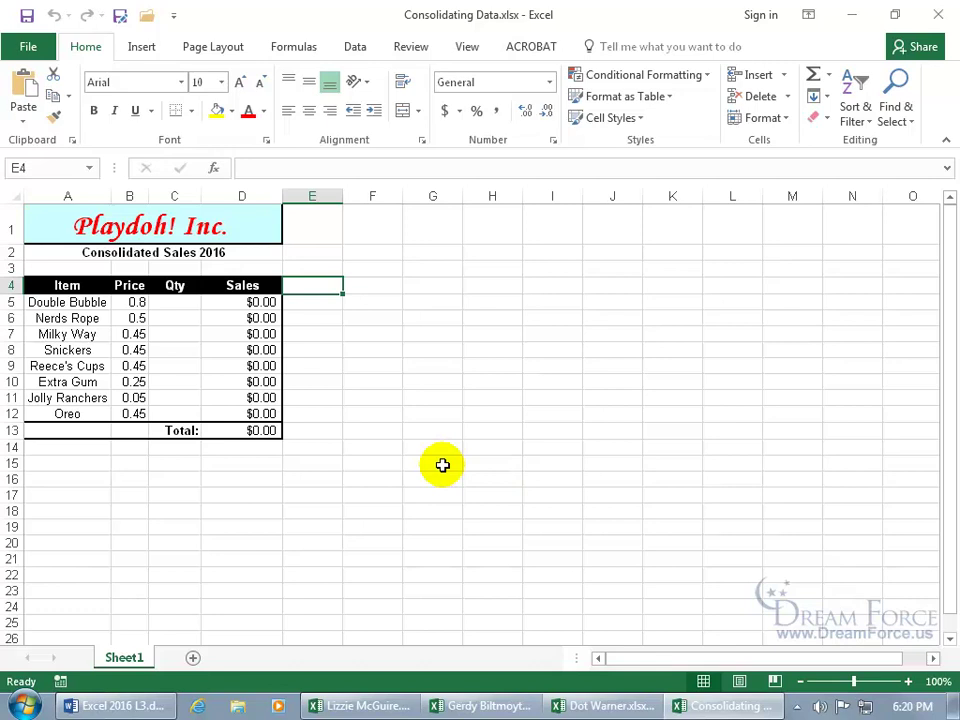
Review the Qty columns in the salesperson workbooks against the empty Qty cells in Consolidating Data.xlsx, ending back in that workbook.
click(181, 302)
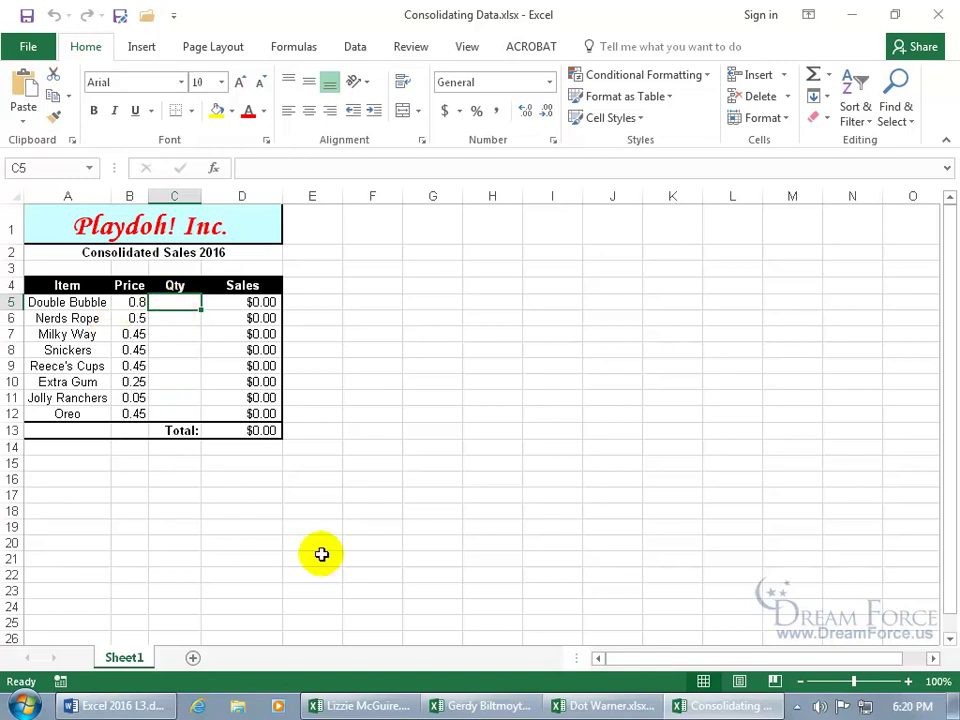
click(360, 706)
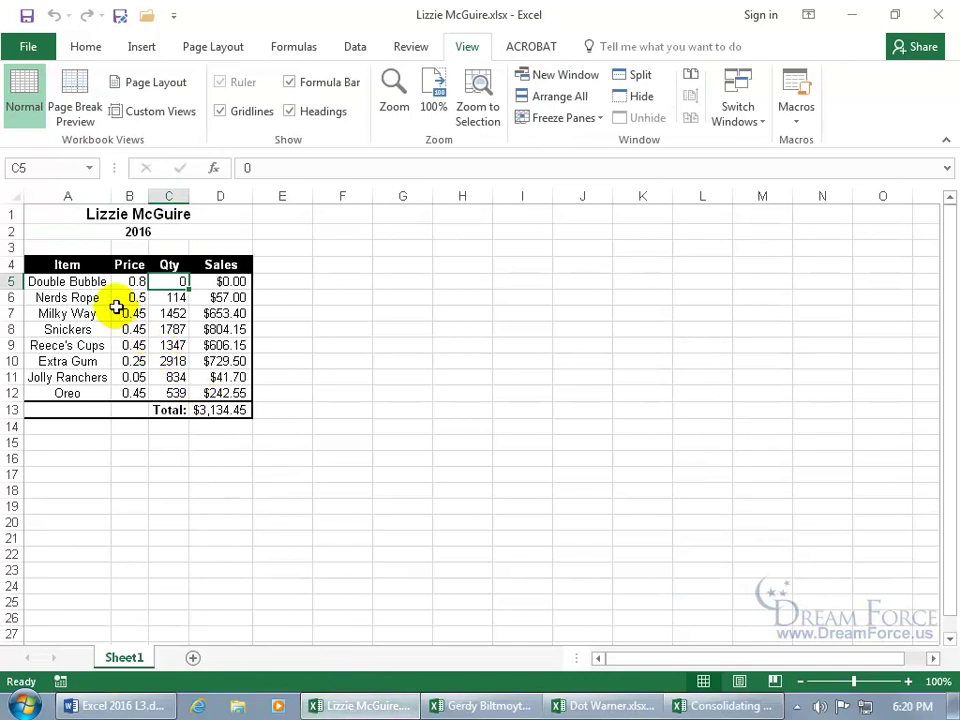
click(506, 705)
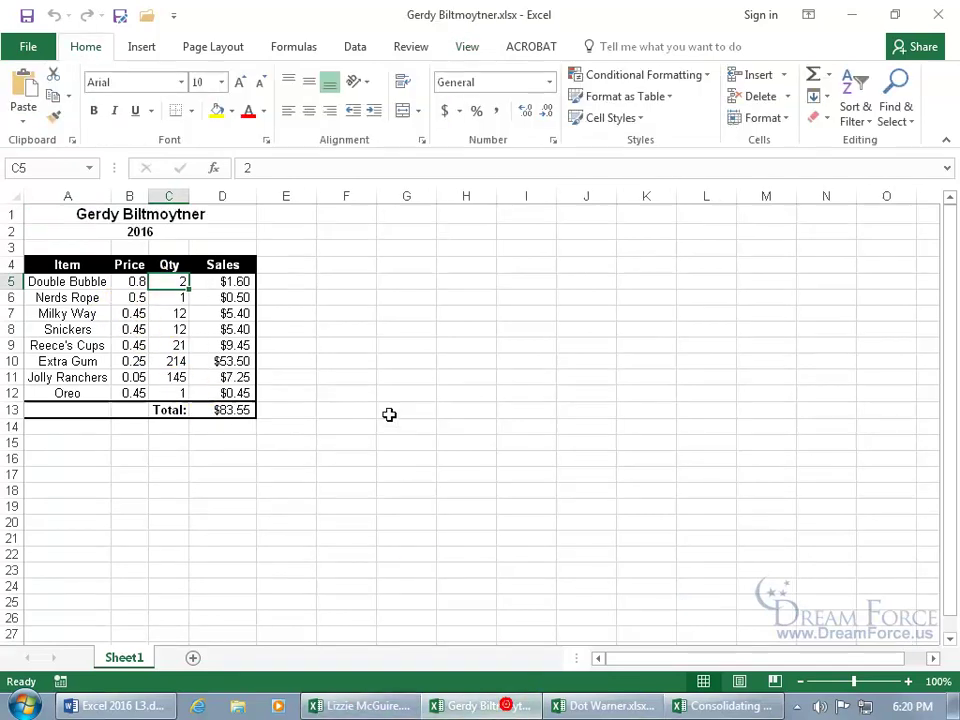
click(575, 705)
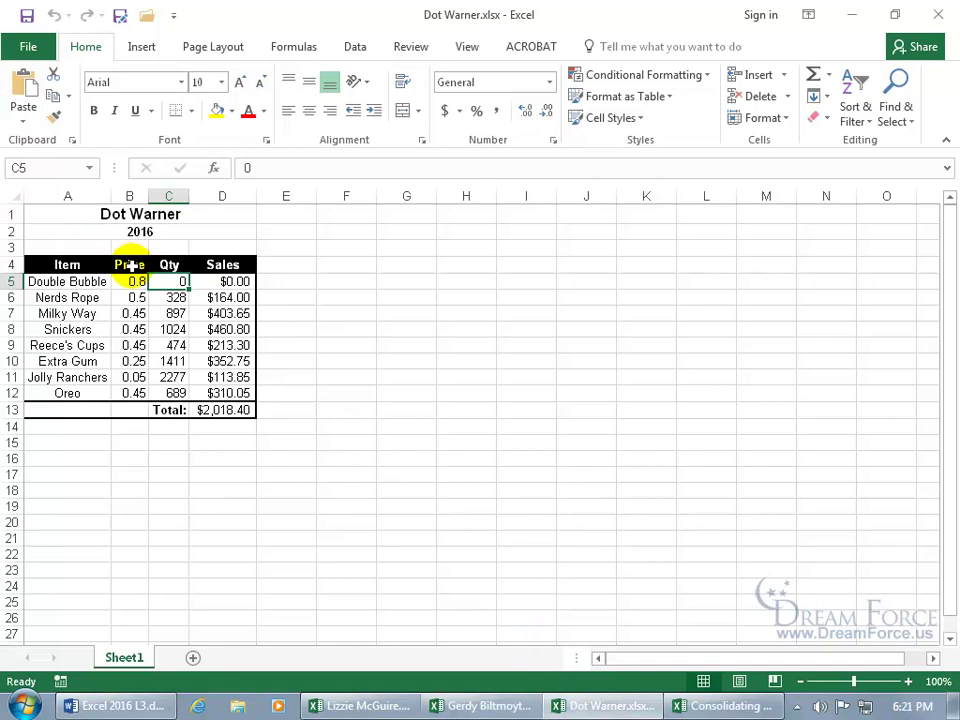
click(729, 704)
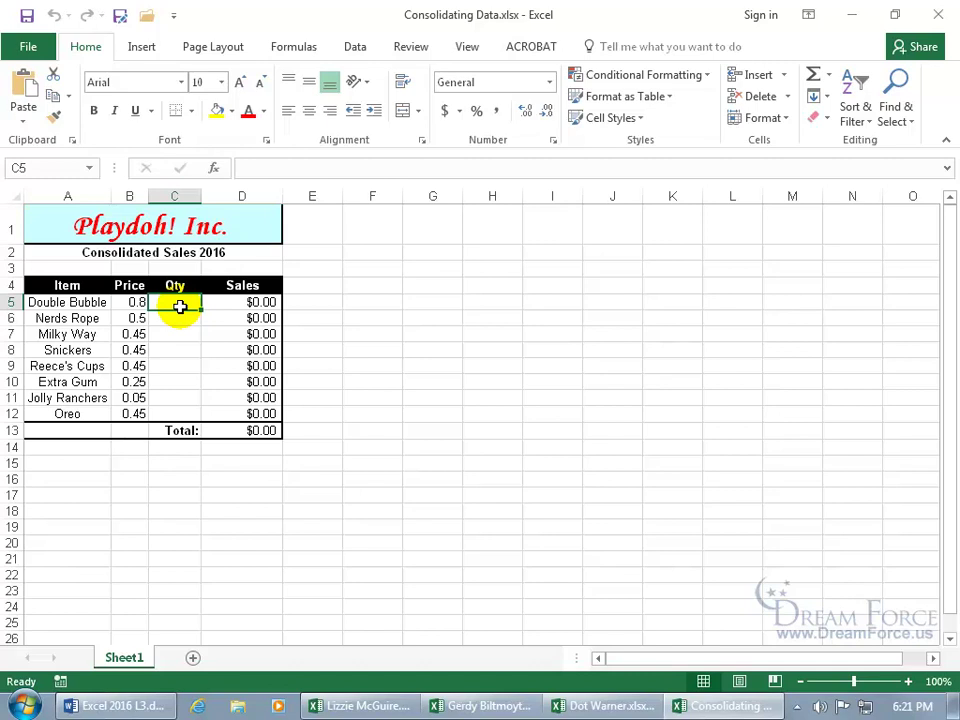
drag(180, 307, 182, 412)
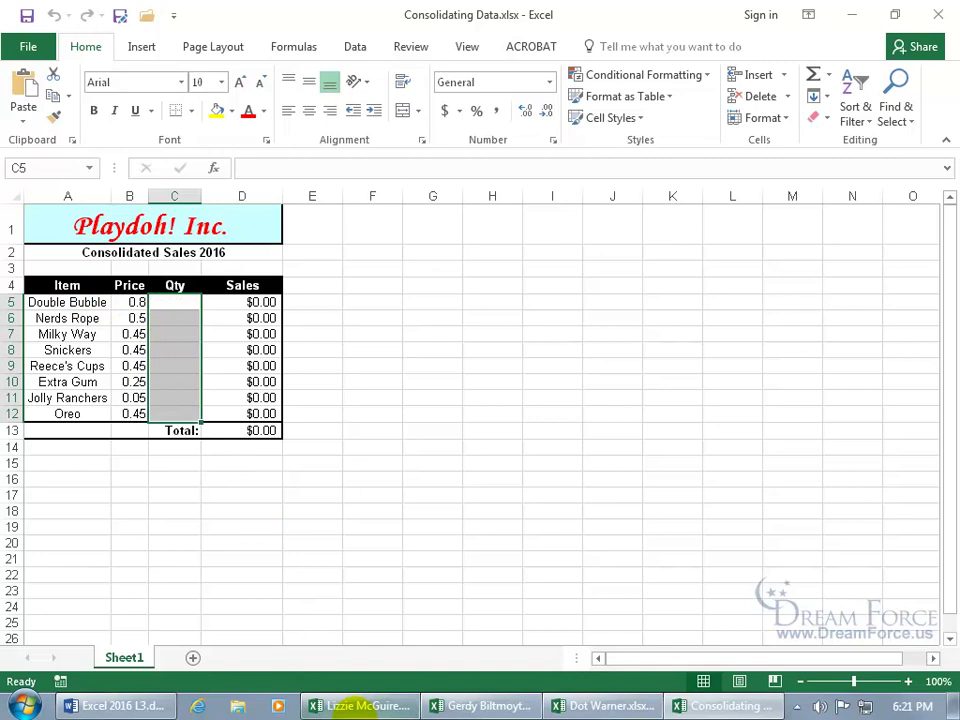
click(357, 705)
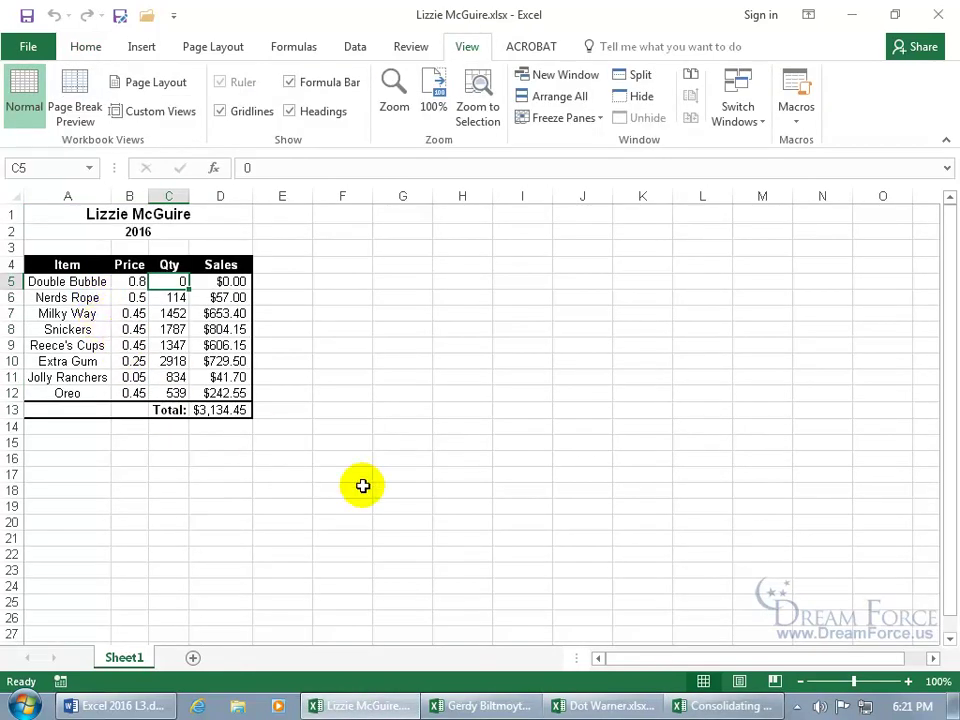
click(727, 708)
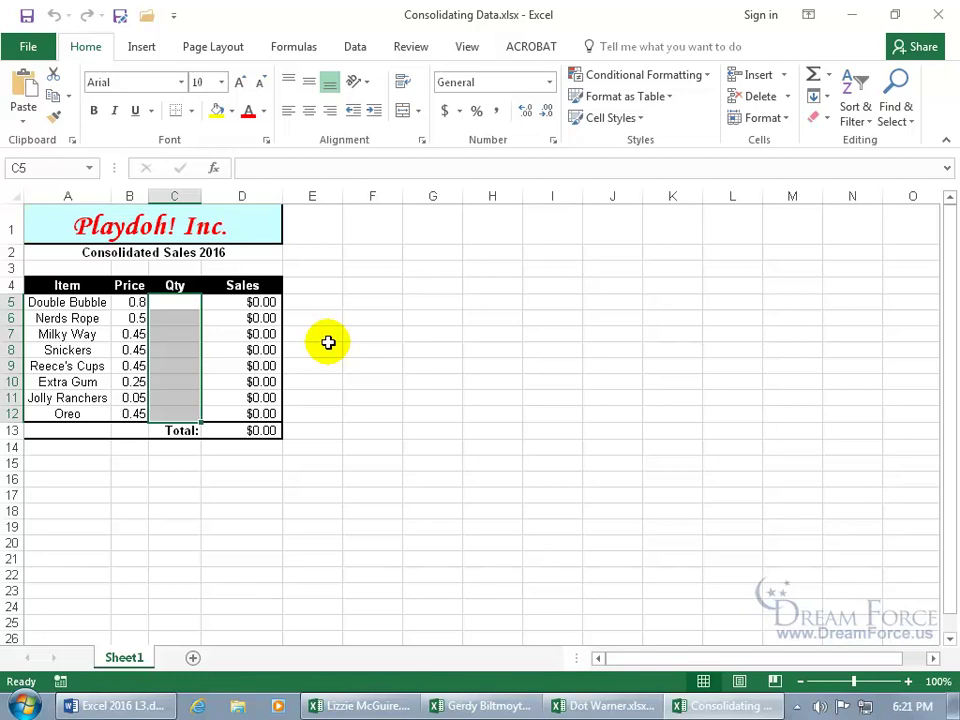
Start Consolidate for the empty Qty cells C5:C12 of the consolidated sales table, with Sum as the function.
click(182, 302)
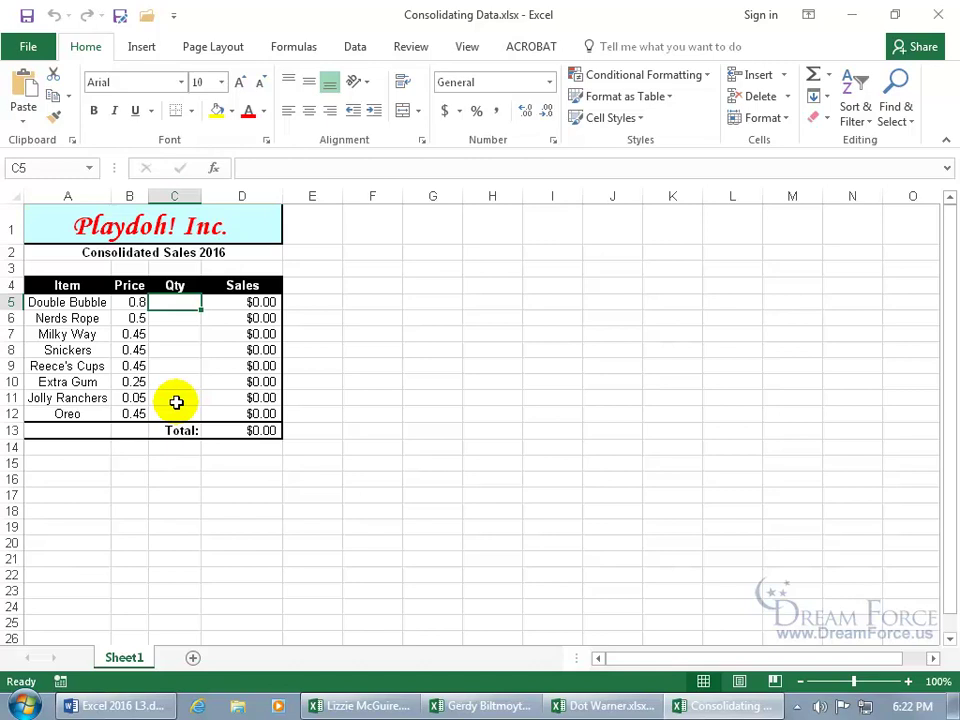
drag(176, 302, 179, 406)
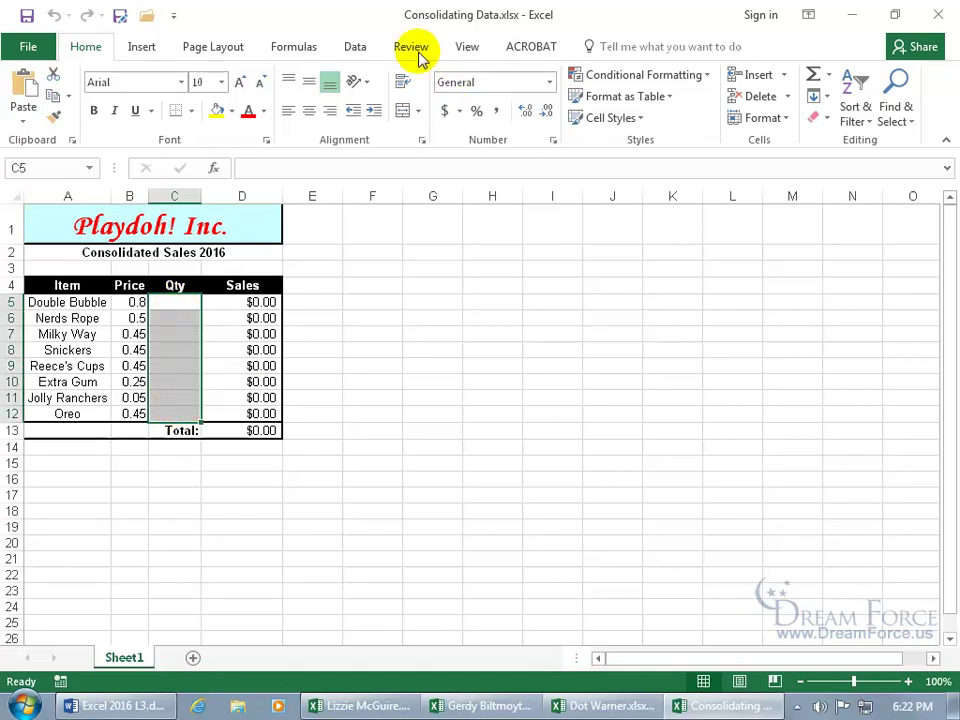
click(356, 46)
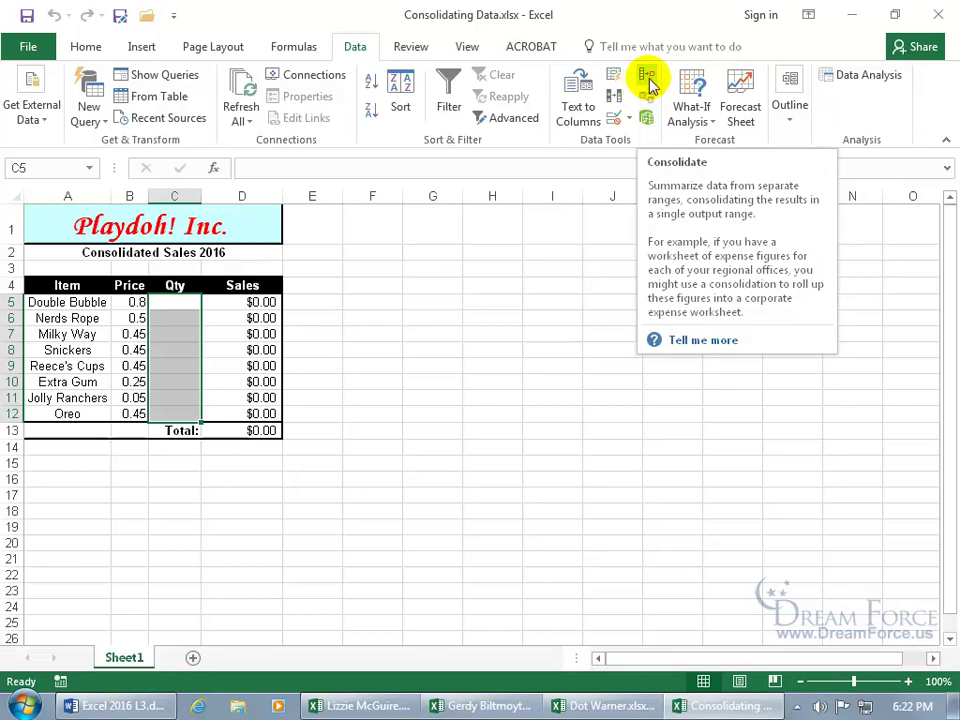
click(186, 302)
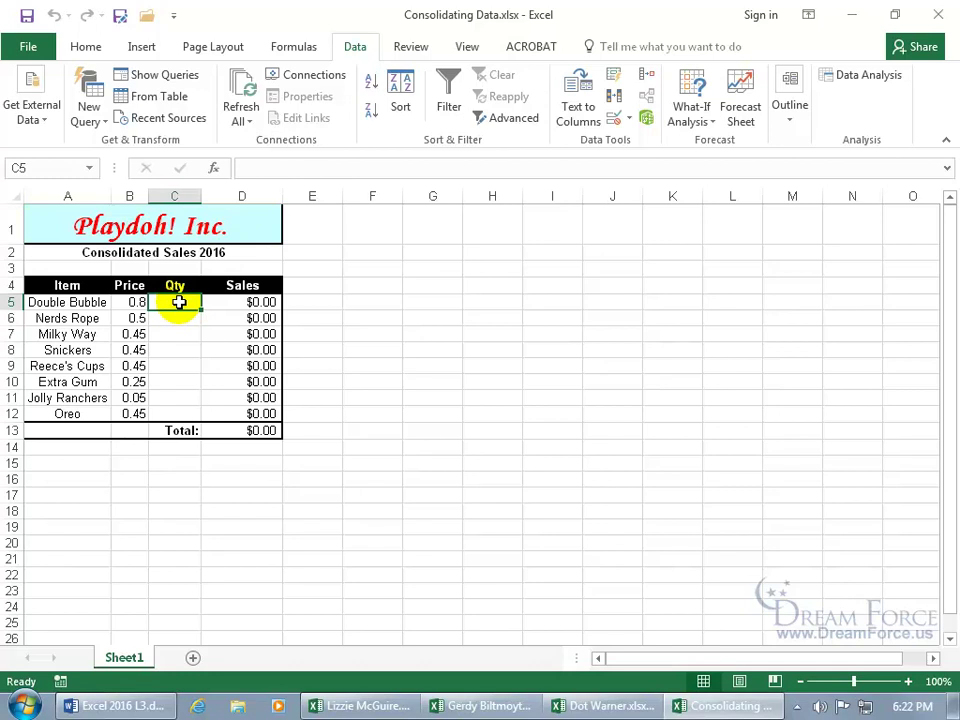
click(179, 318)
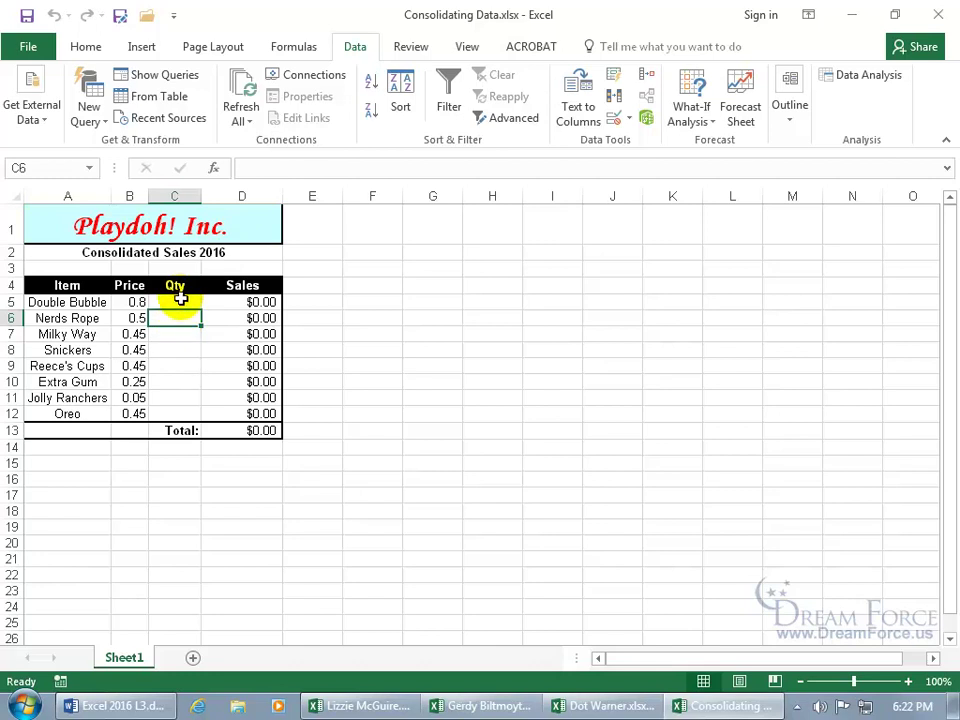
drag(180, 300, 178, 414)
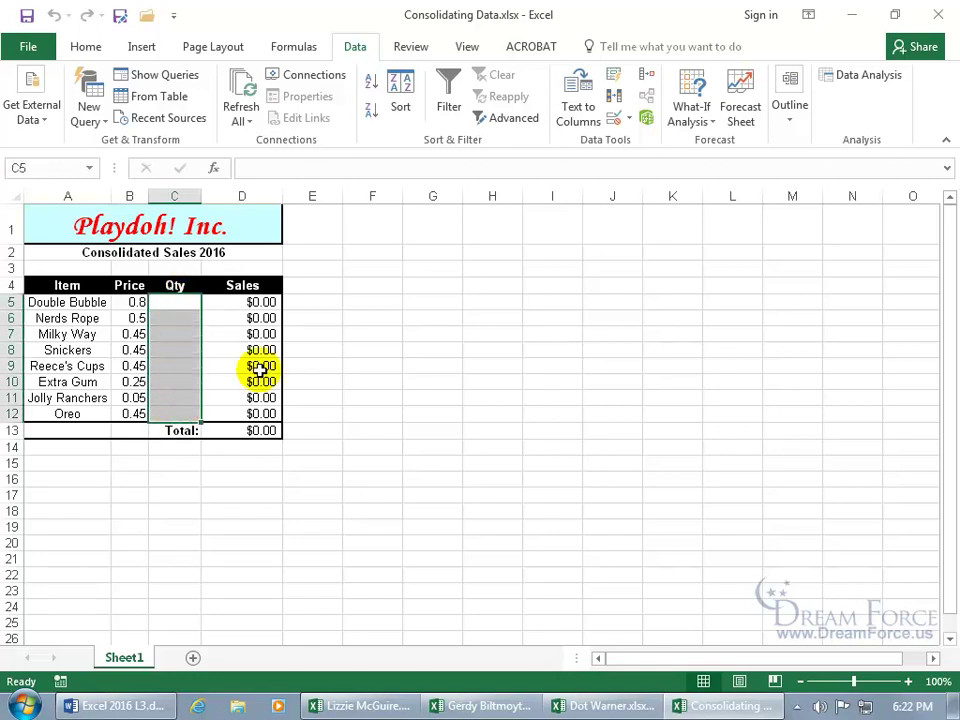
click(646, 80)
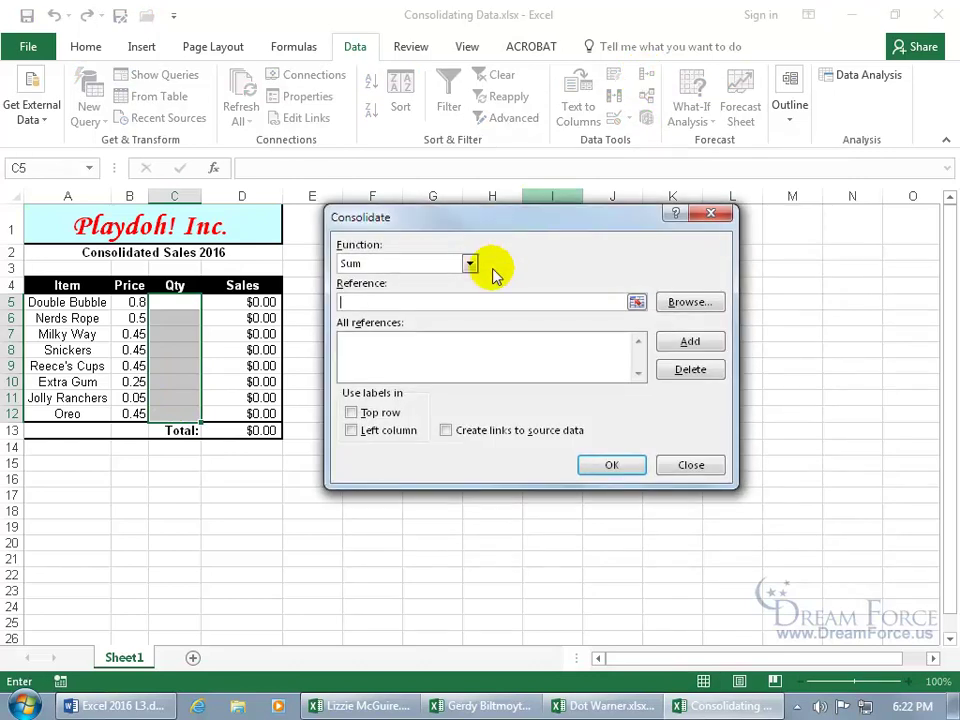
click(470, 264)
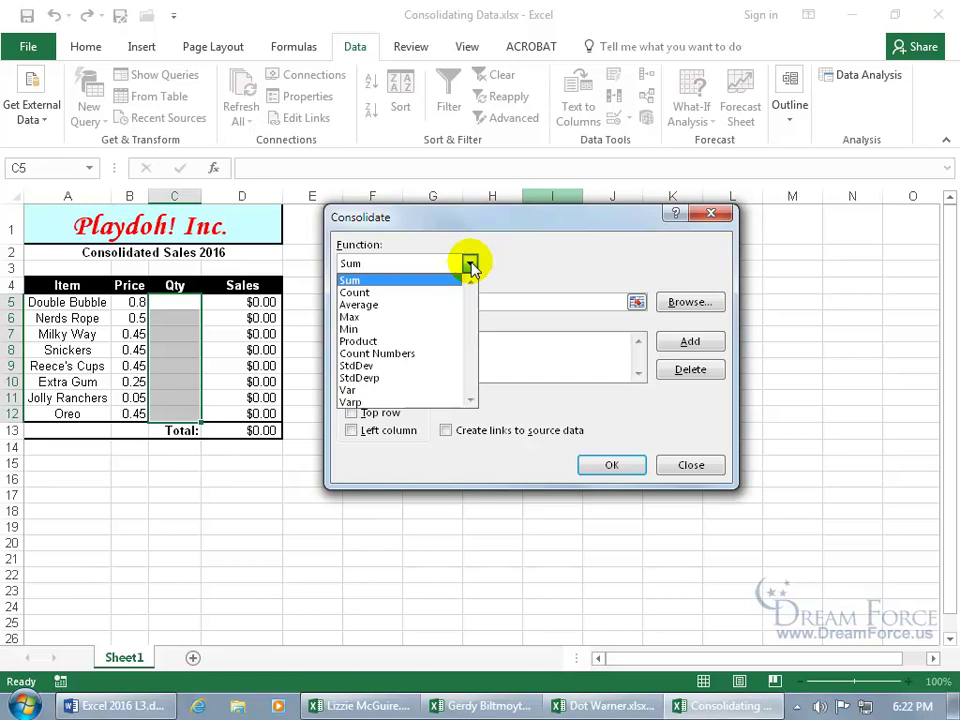
click(509, 258)
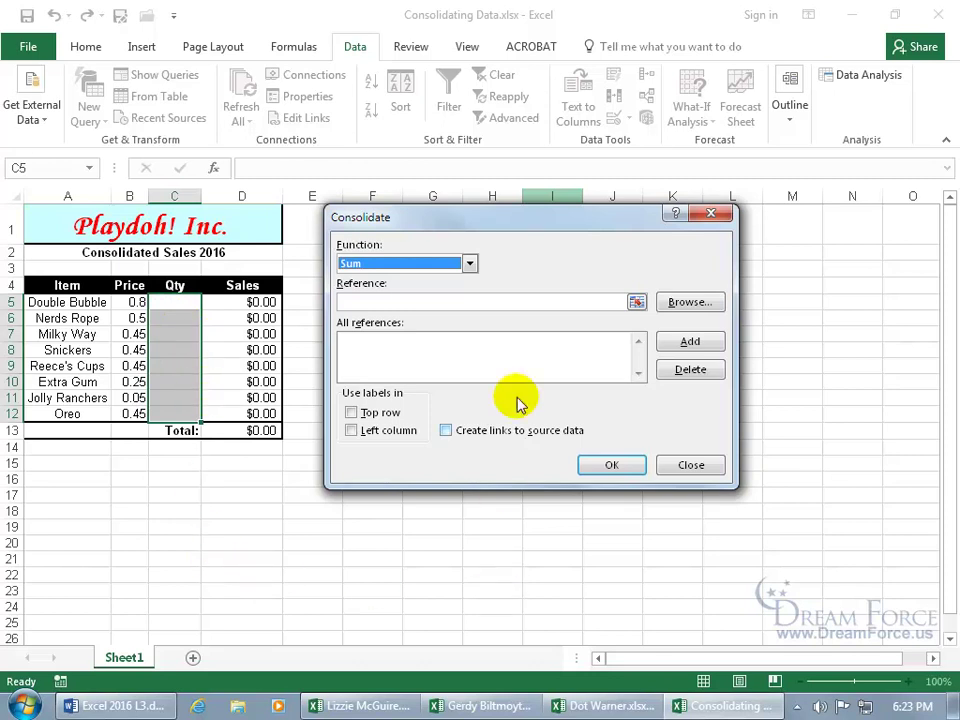
Add the Qty range C5:C12 from the salesperson workbook totalling $3,134.45 to the consolidation references.
click(636, 303)
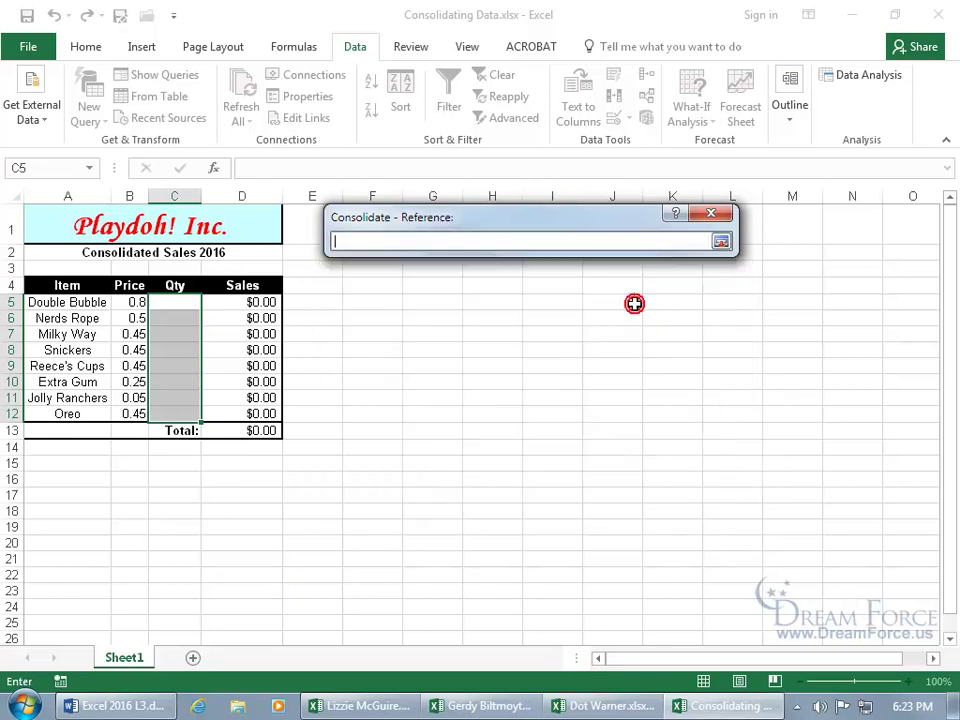
click(467, 46)
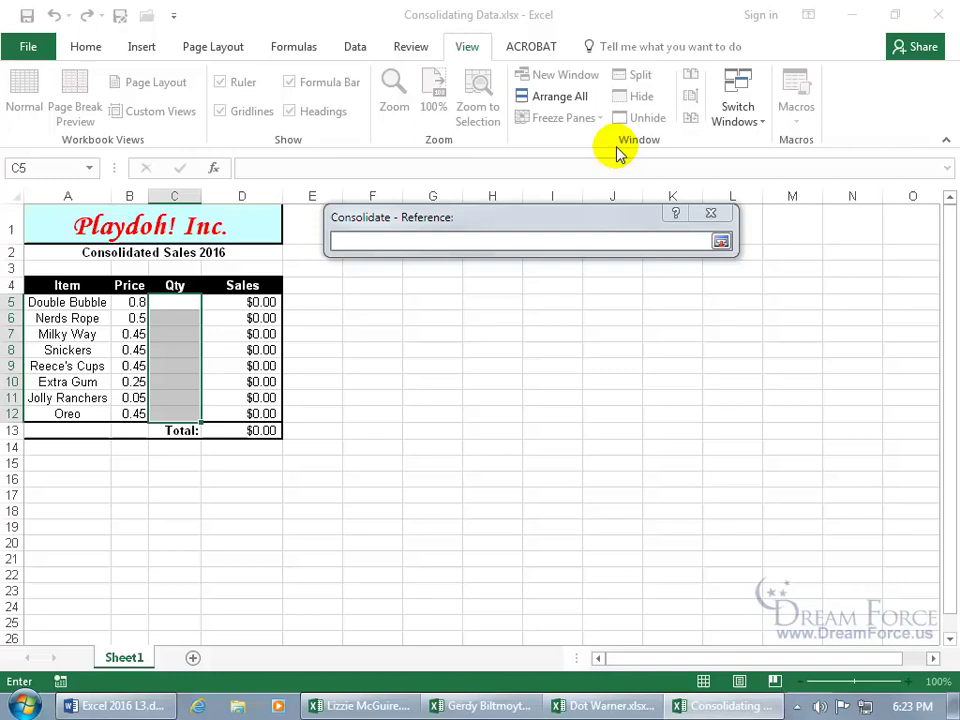
click(745, 125)
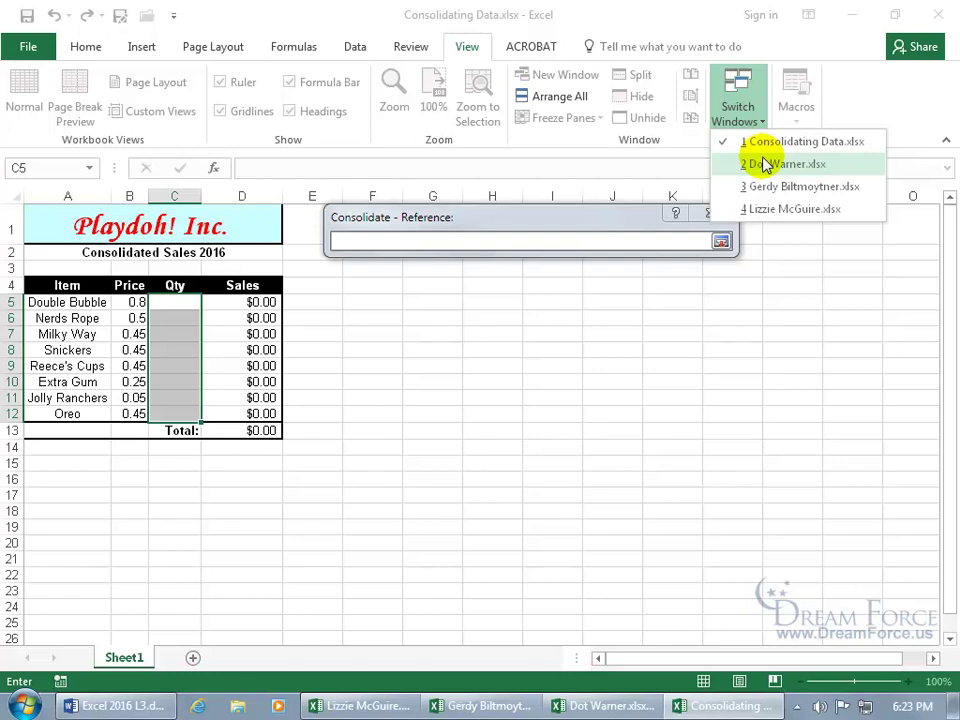
click(767, 208)
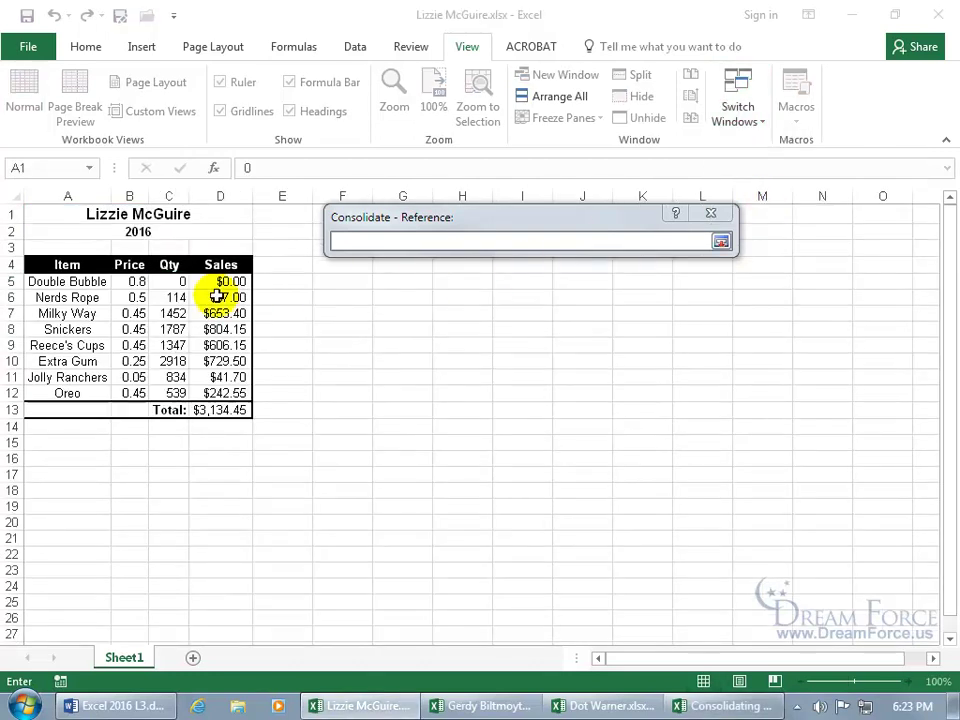
drag(170, 281, 167, 393)
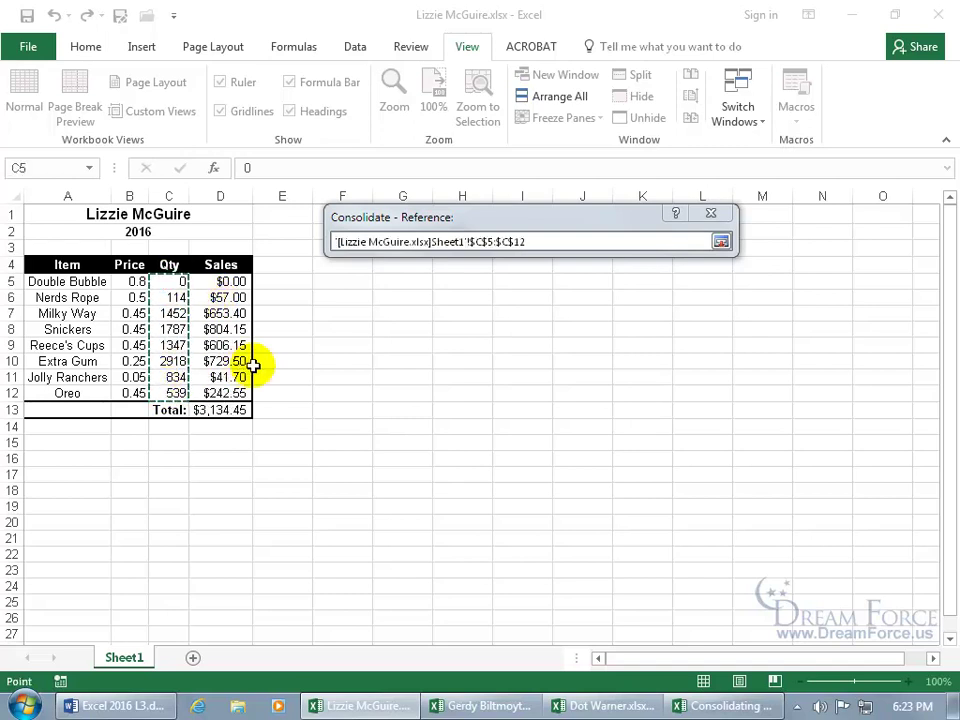
click(720, 243)
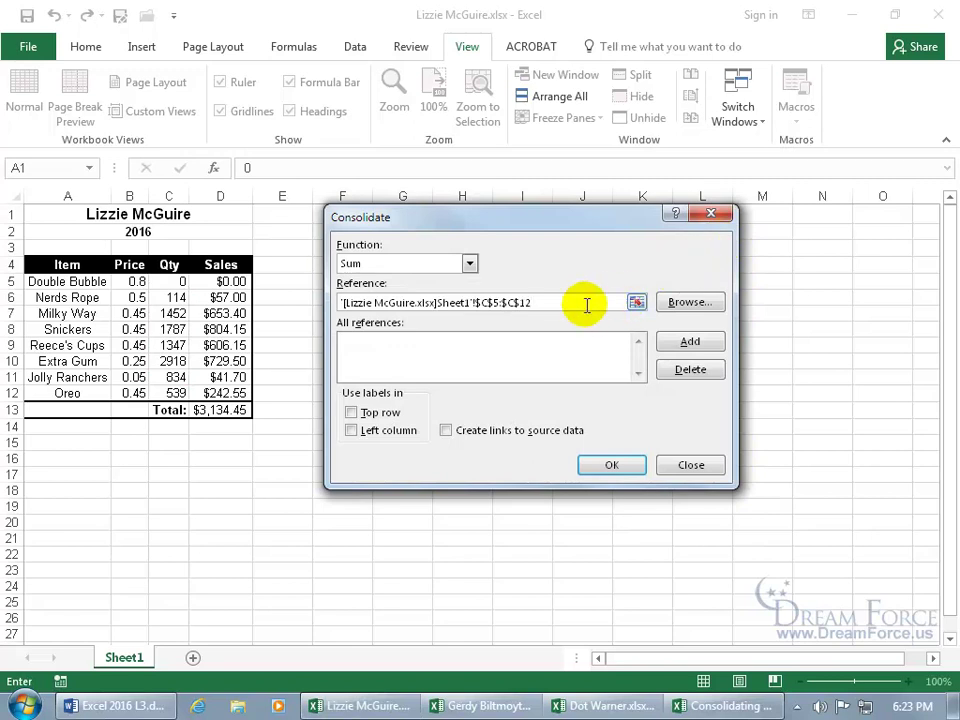
click(668, 342)
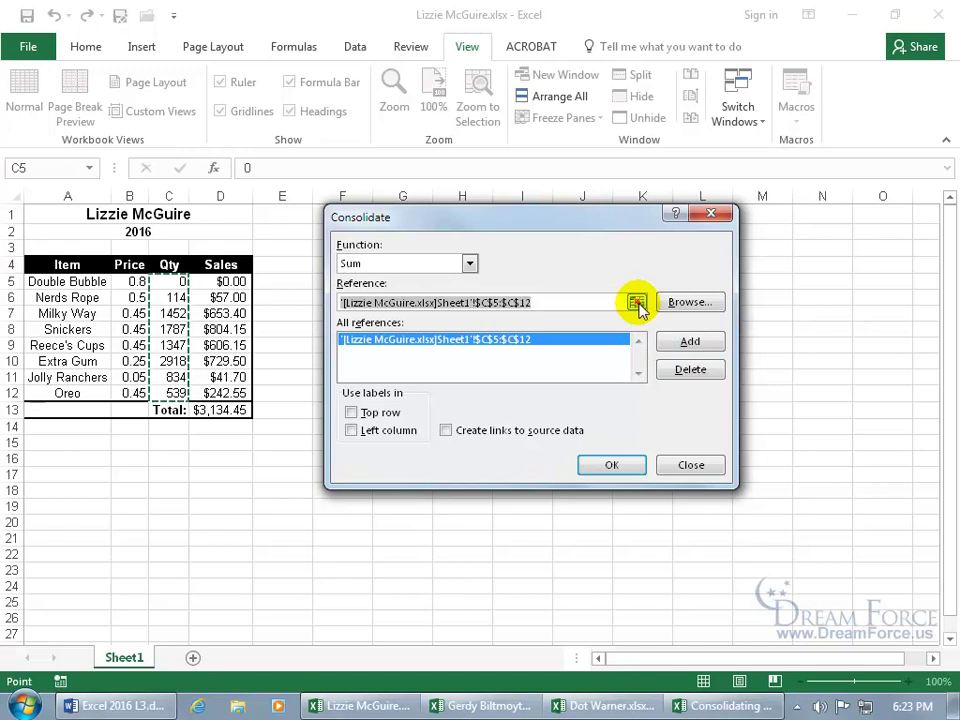
Add the Qty range C5:C12 from the salesperson workbook totalling $83.55 to the consolidation references.
click(637, 302)
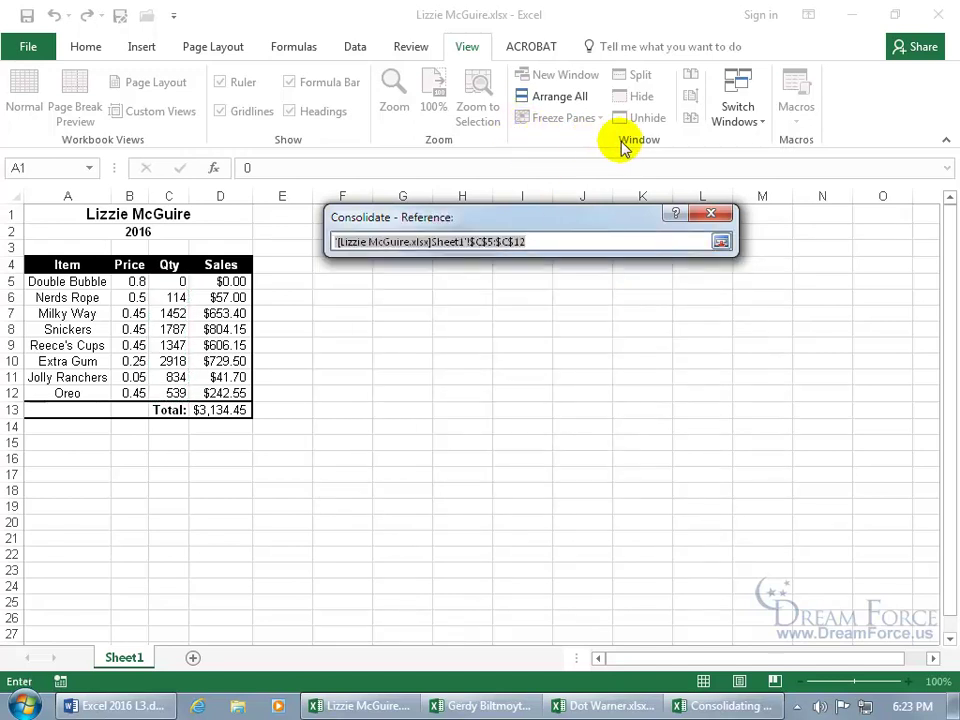
click(737, 120)
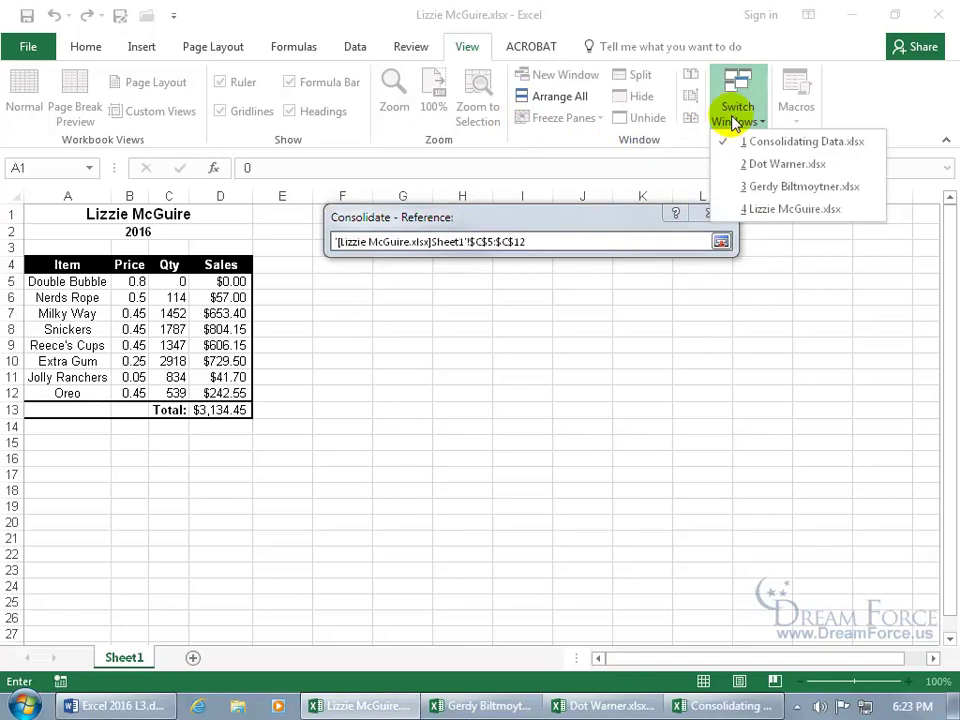
click(754, 187)
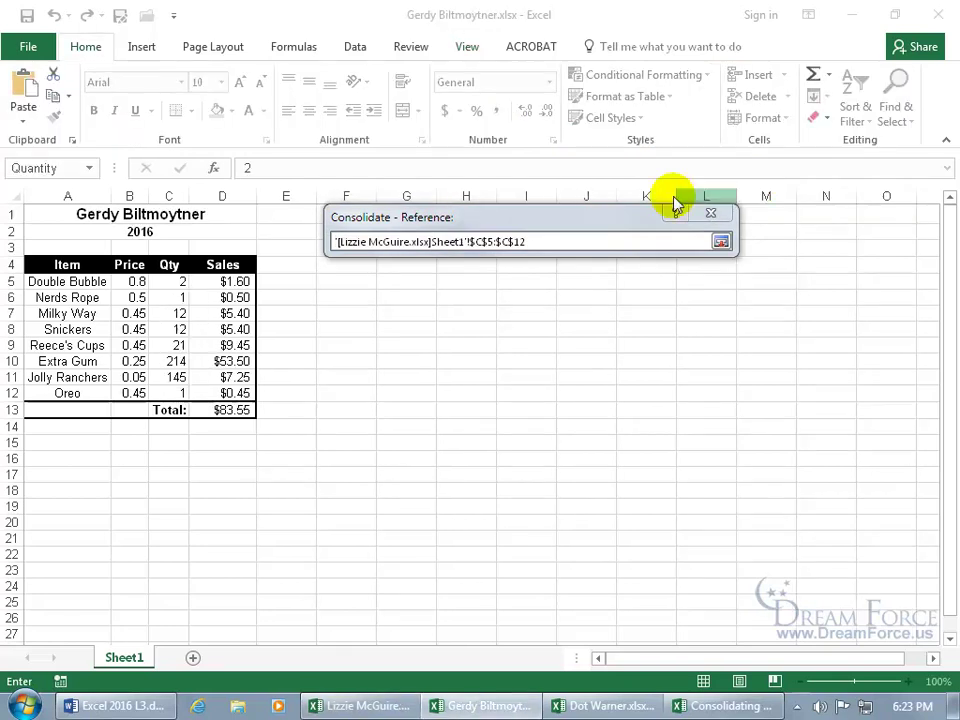
drag(178, 281, 178, 385)
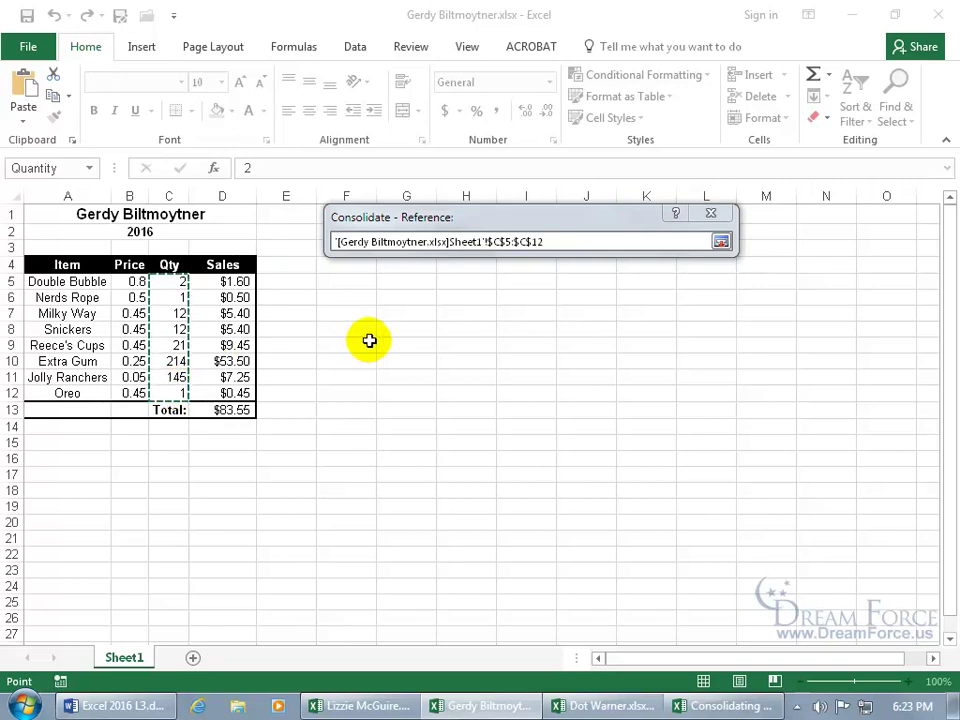
click(721, 242)
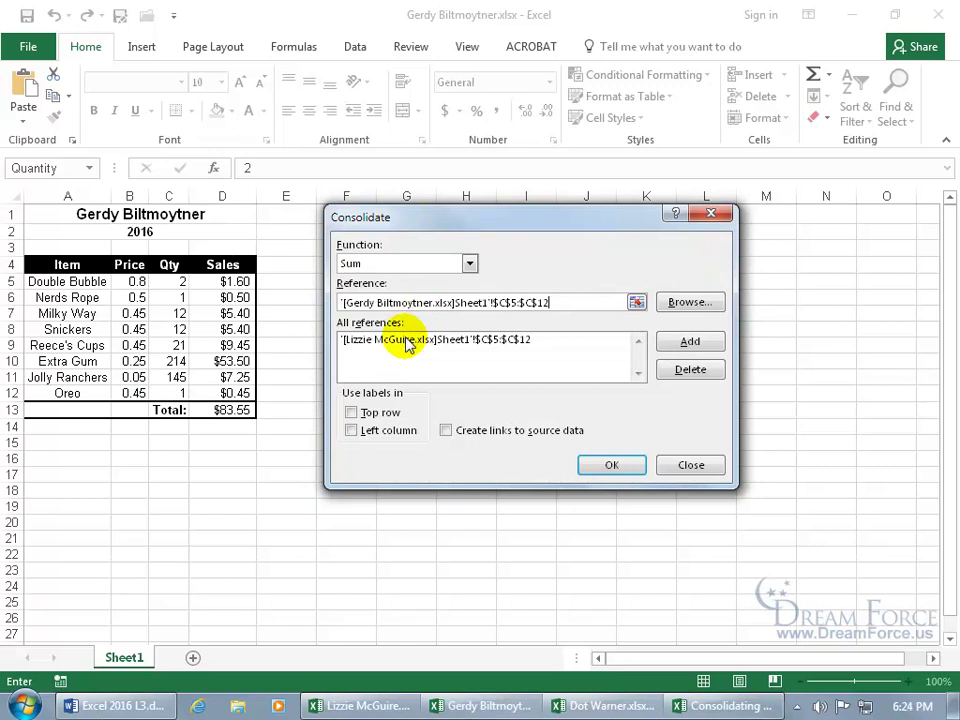
click(688, 344)
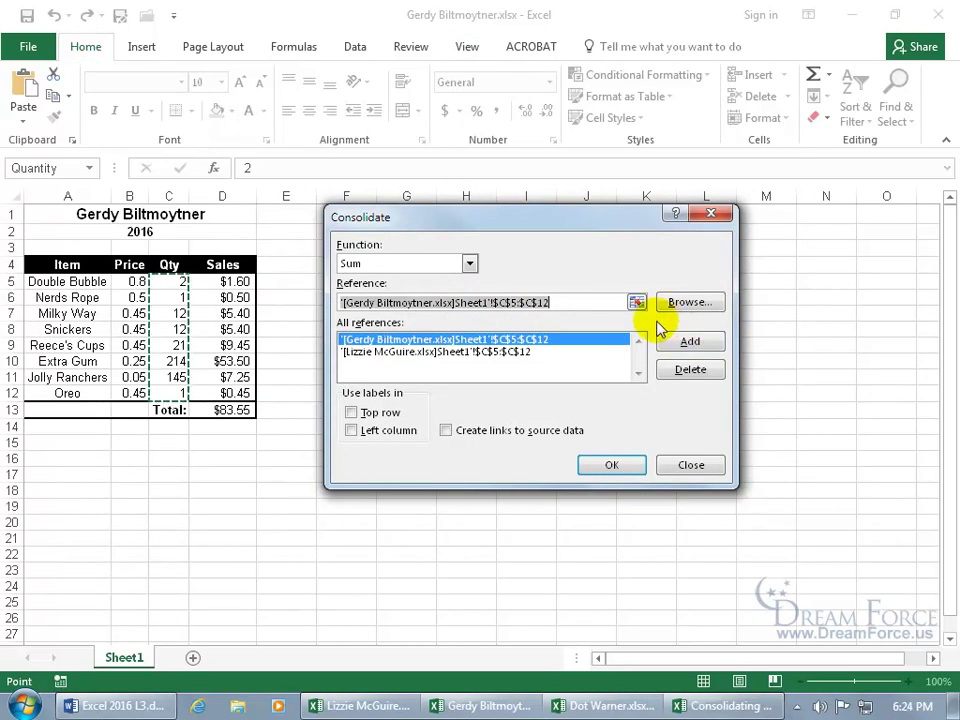
Clear the current reference and add the Qty range C5:C12 from the salesperson workbook totalling $2,018.40 to the consolidation references.
click(637, 302)
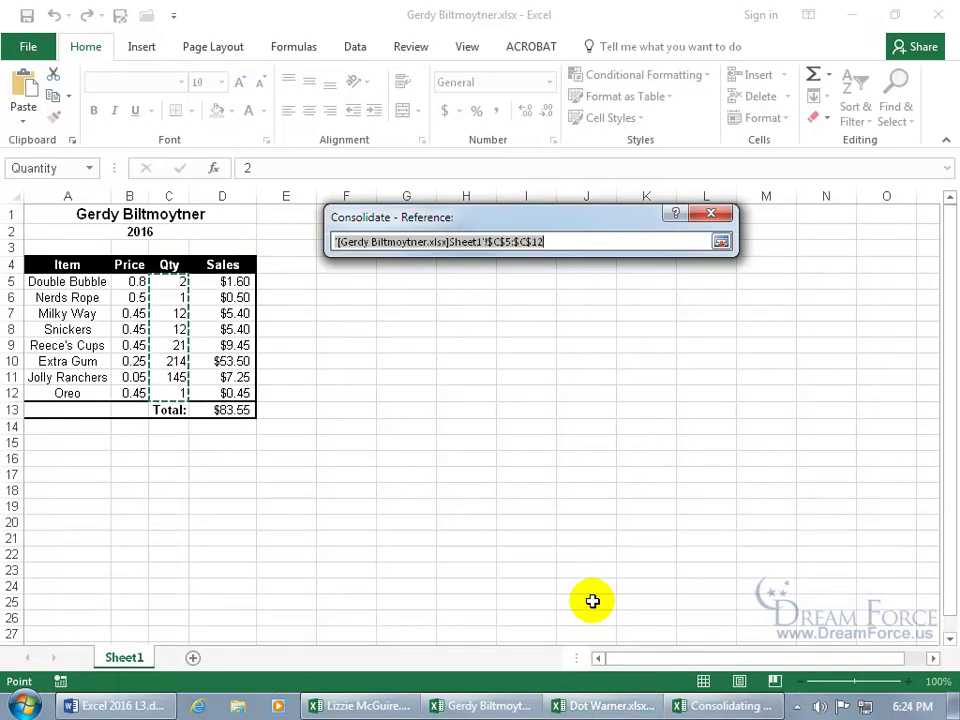
drag(553, 242, 313, 240)
key(BackSpace)
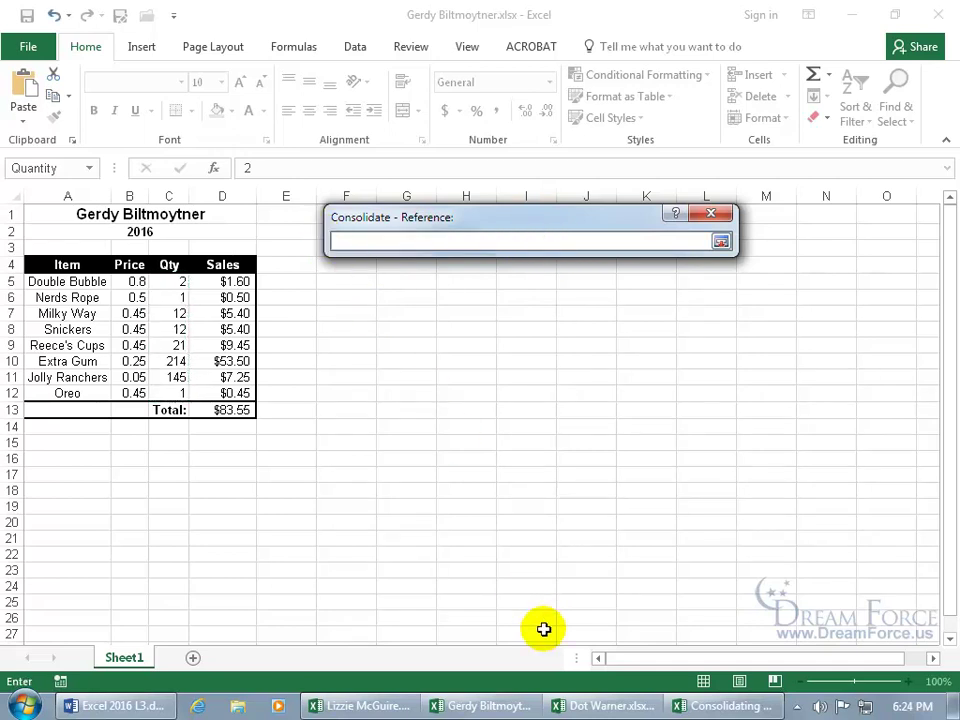
click(589, 707)
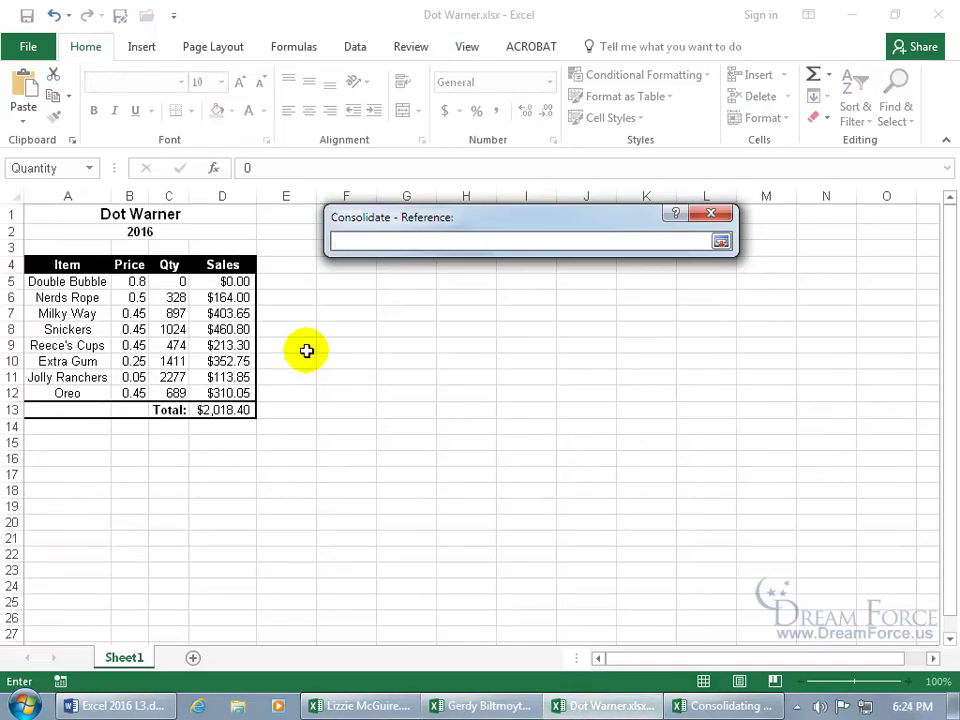
drag(180, 283, 175, 392)
click(721, 242)
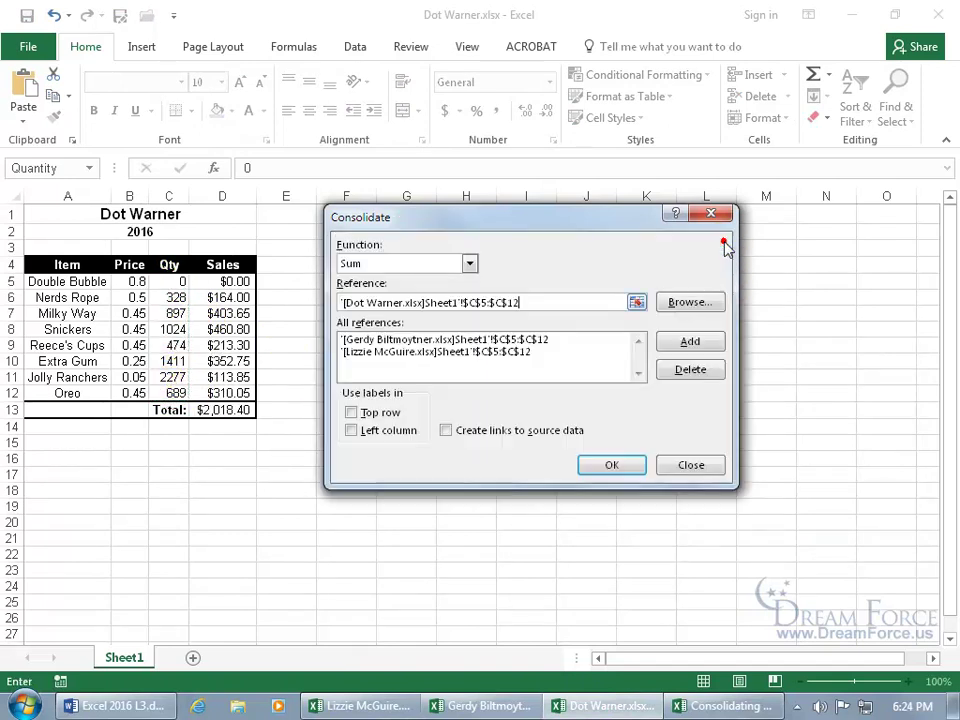
click(690, 341)
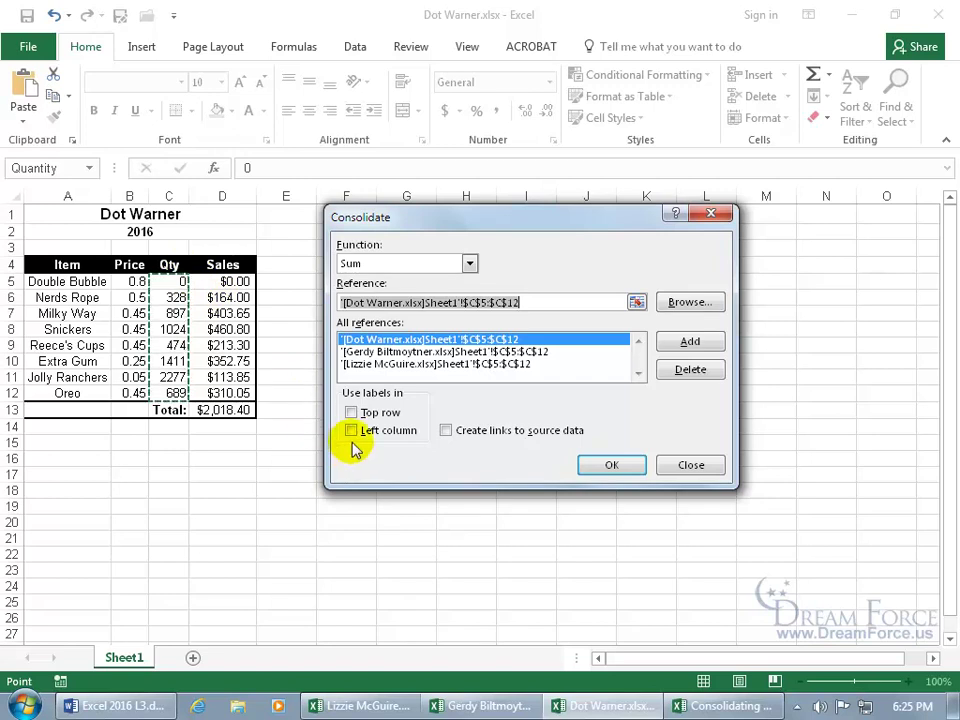
Enable links to the source data, run the consolidation, and bring Consolidating Data.xlsx back into view.
click(447, 431)
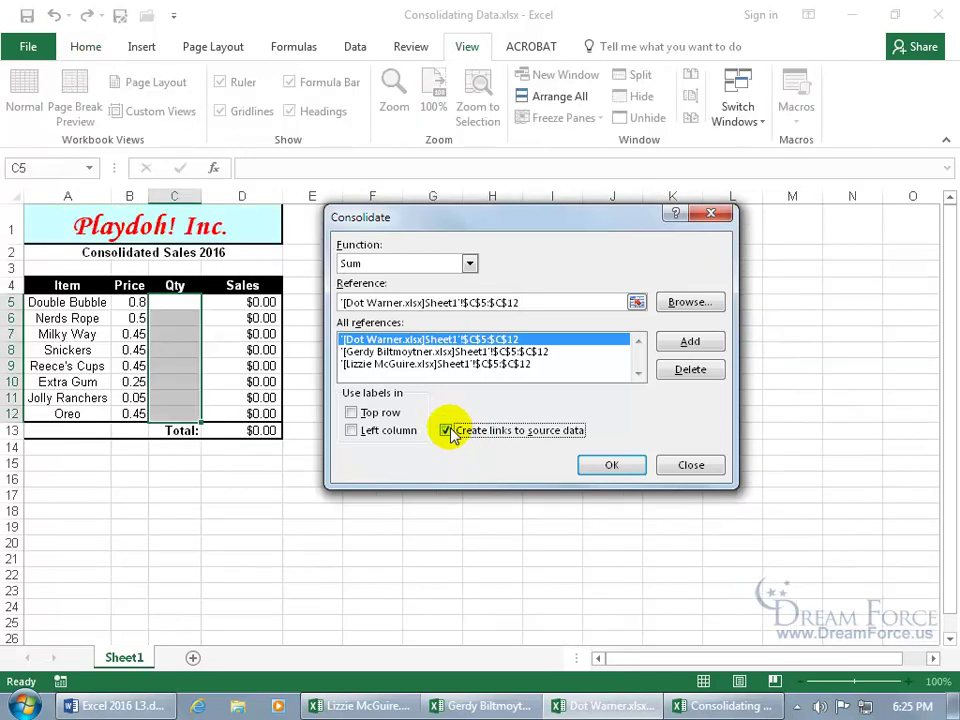
click(595, 464)
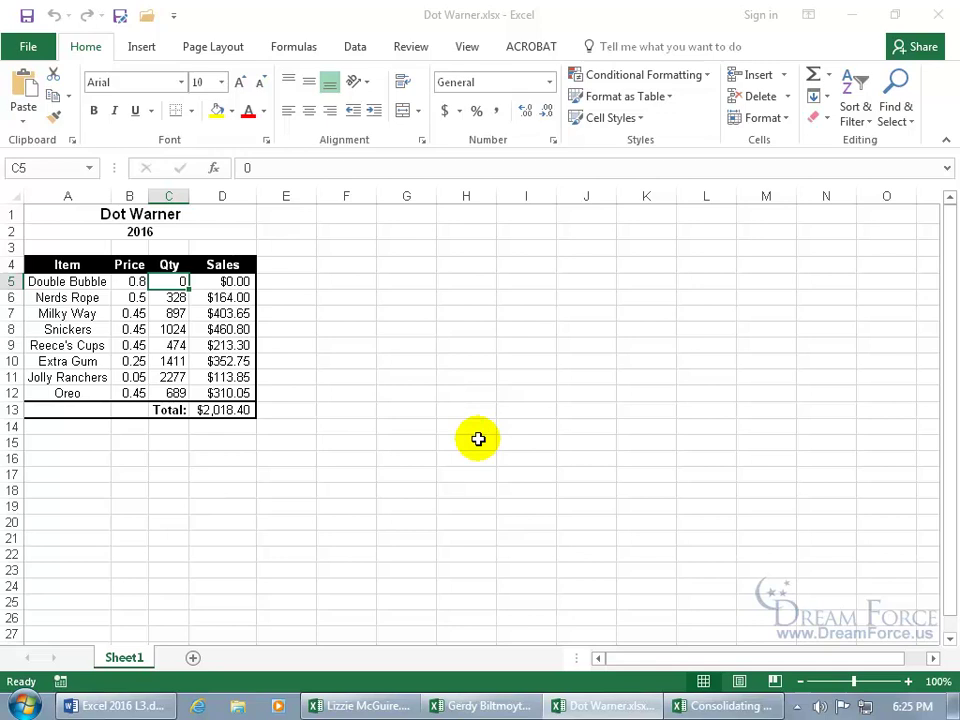
click(720, 705)
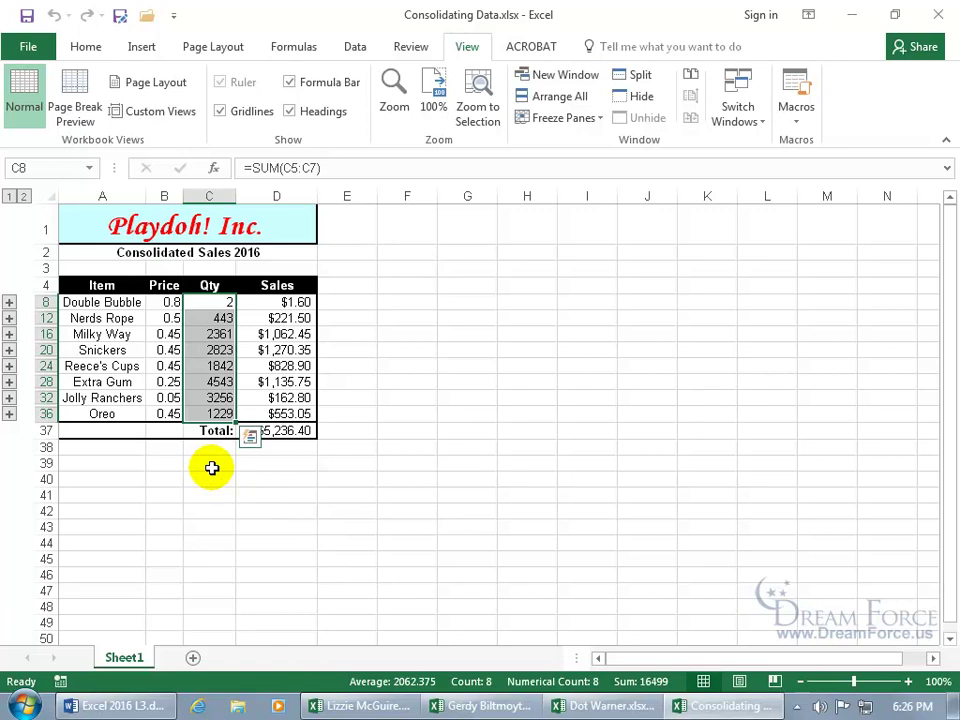
Expand the Double Bubble group and inspect the source link formulas in Qty cells C5, C6 and C7.
click(9, 302)
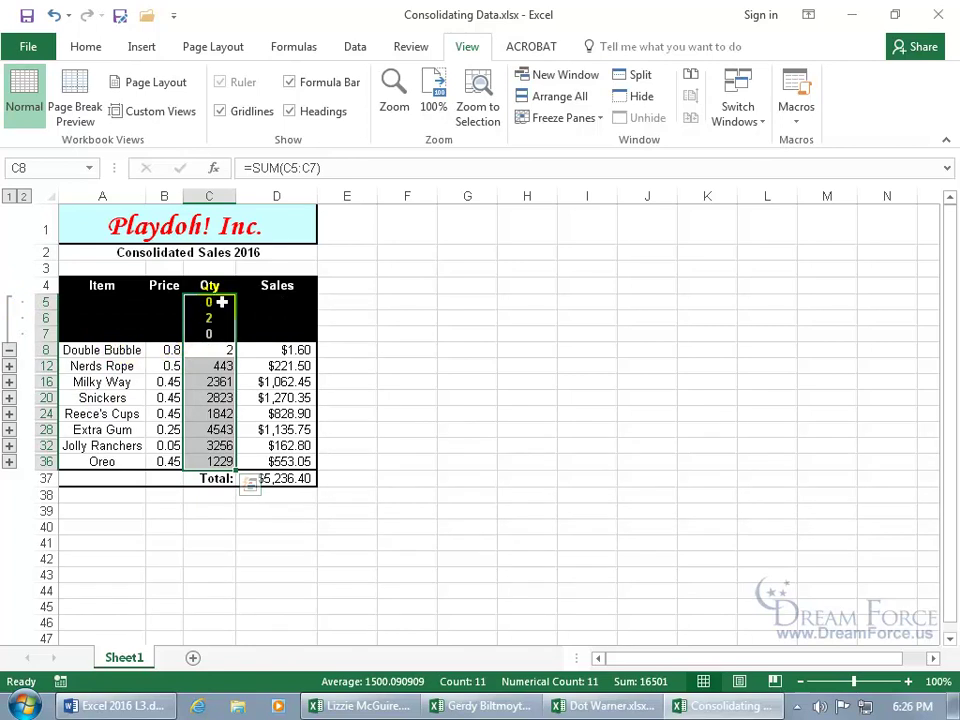
click(219, 302)
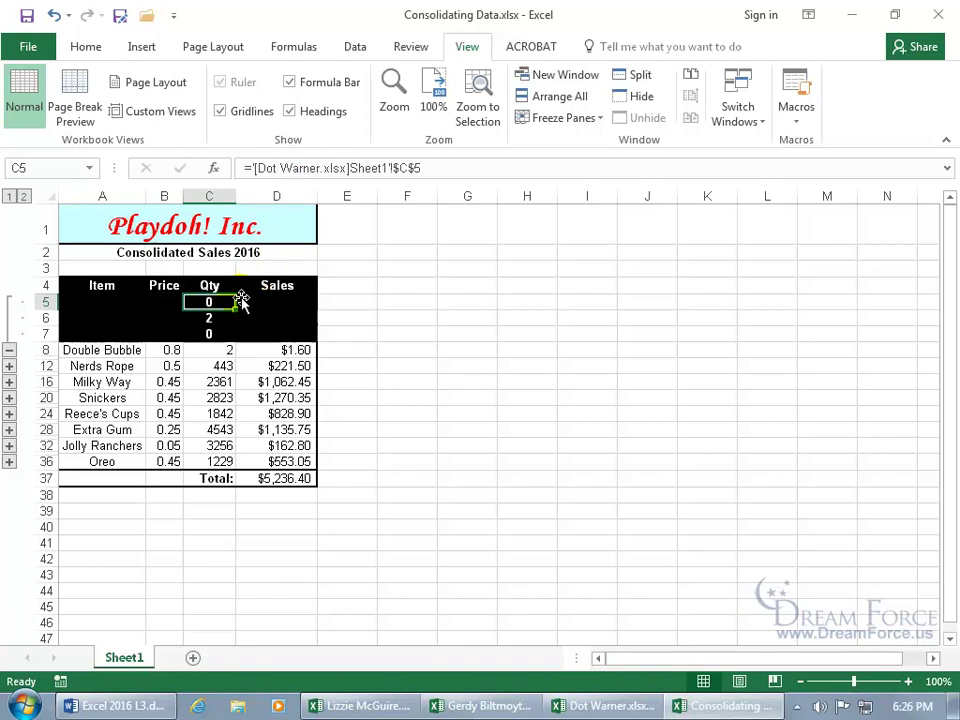
click(208, 317)
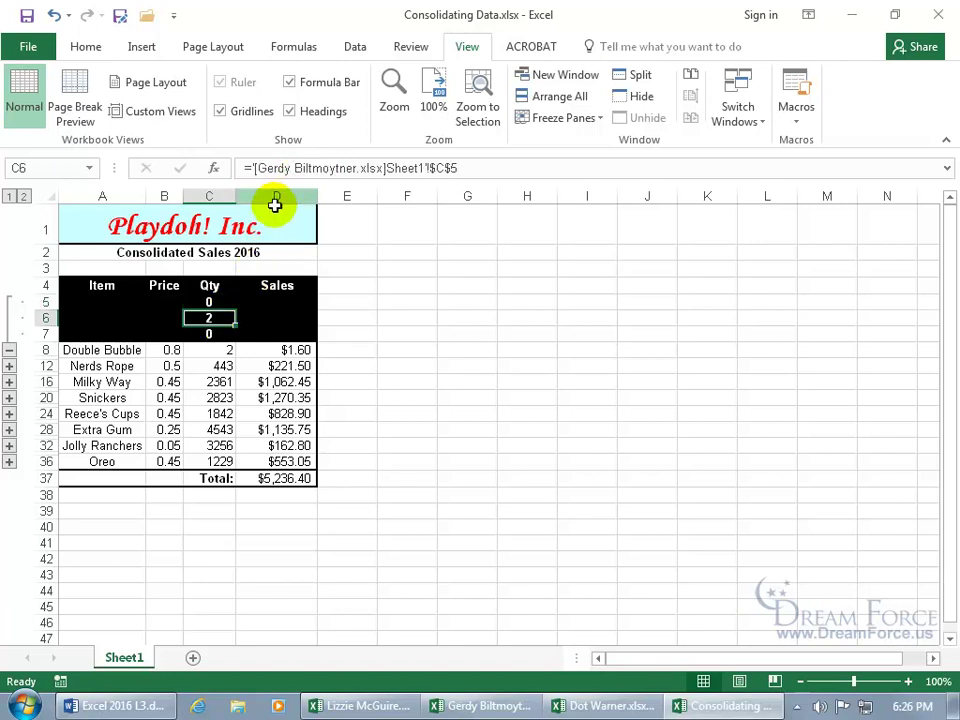
click(212, 335)
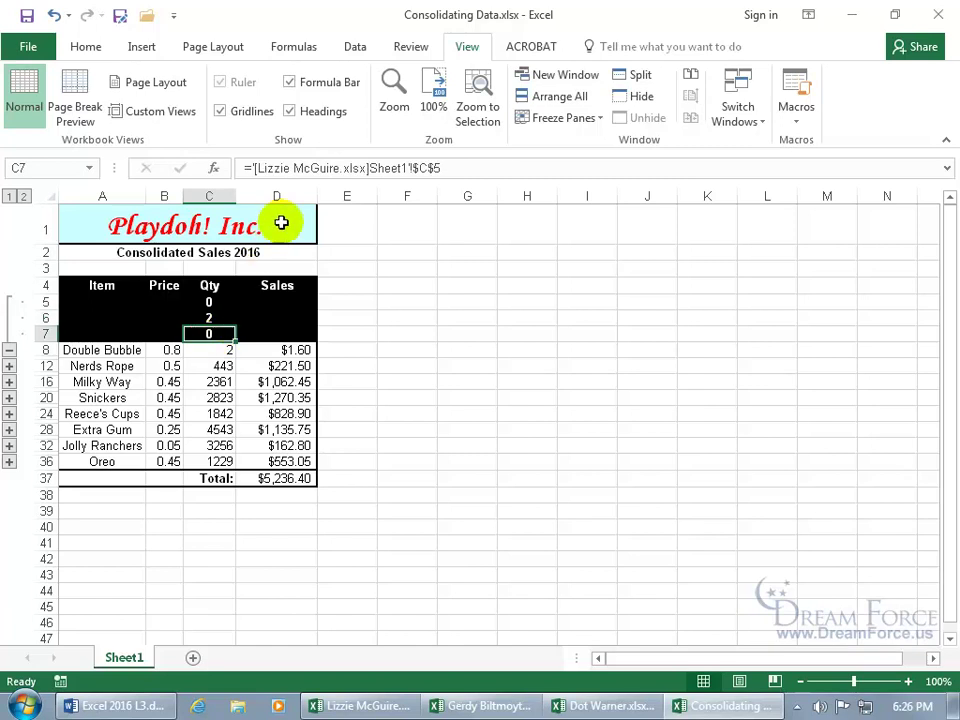
Expand the Nerds Rope group to examine its source quantities in C9:C11, and show the detail rows of all outline groups.
click(8, 367)
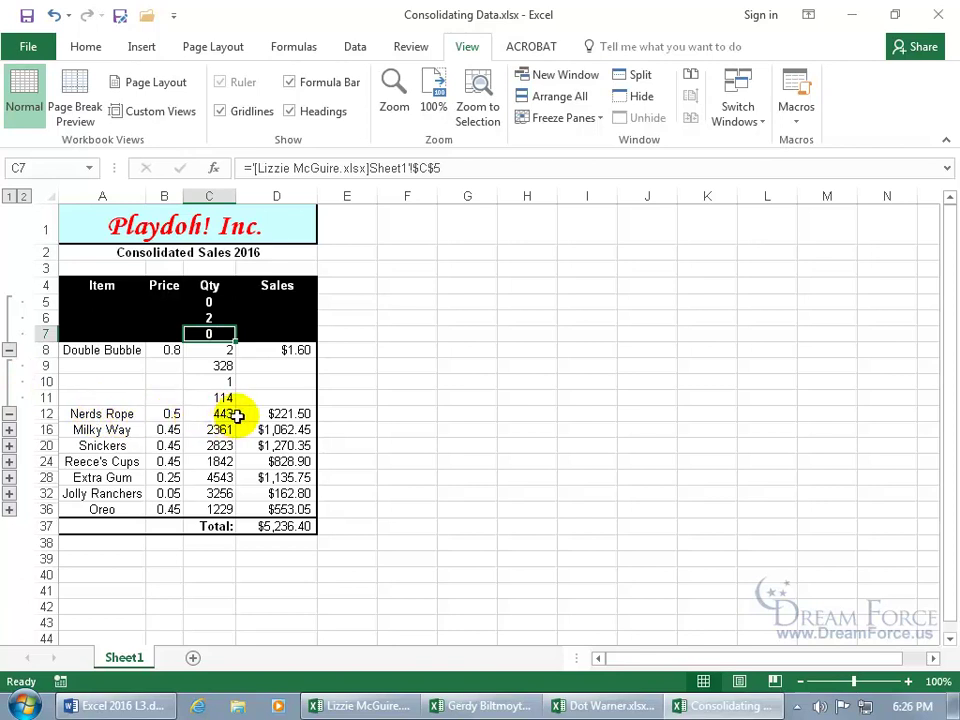
mouse_move(221, 366)
mouse_down()
mouse_move(221, 392)
mouse_move(222, 382)
mouse_up()
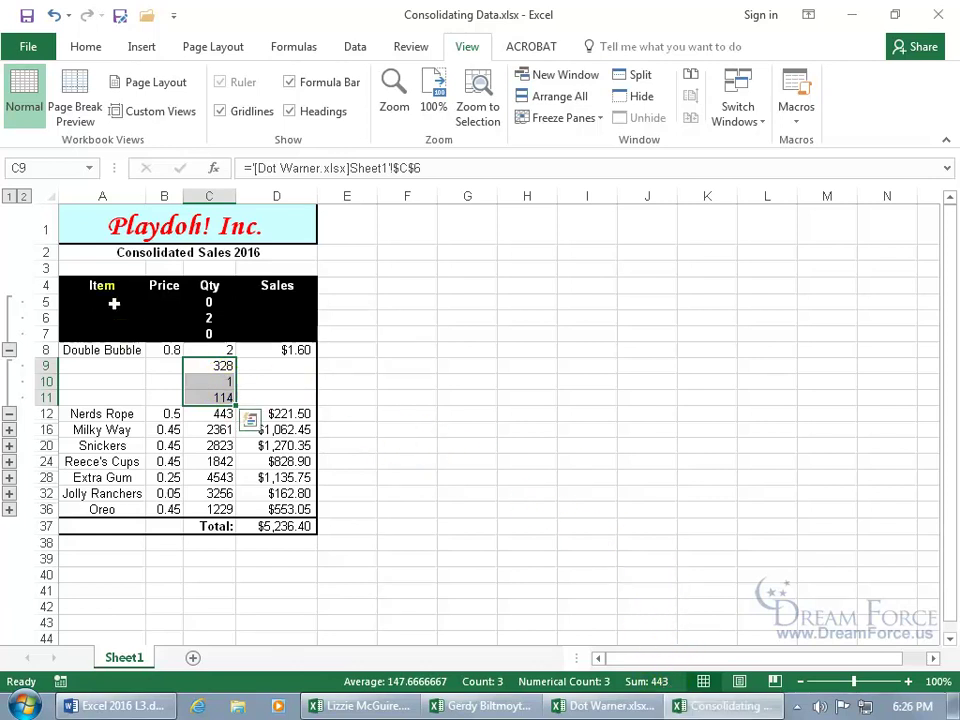
click(9, 196)
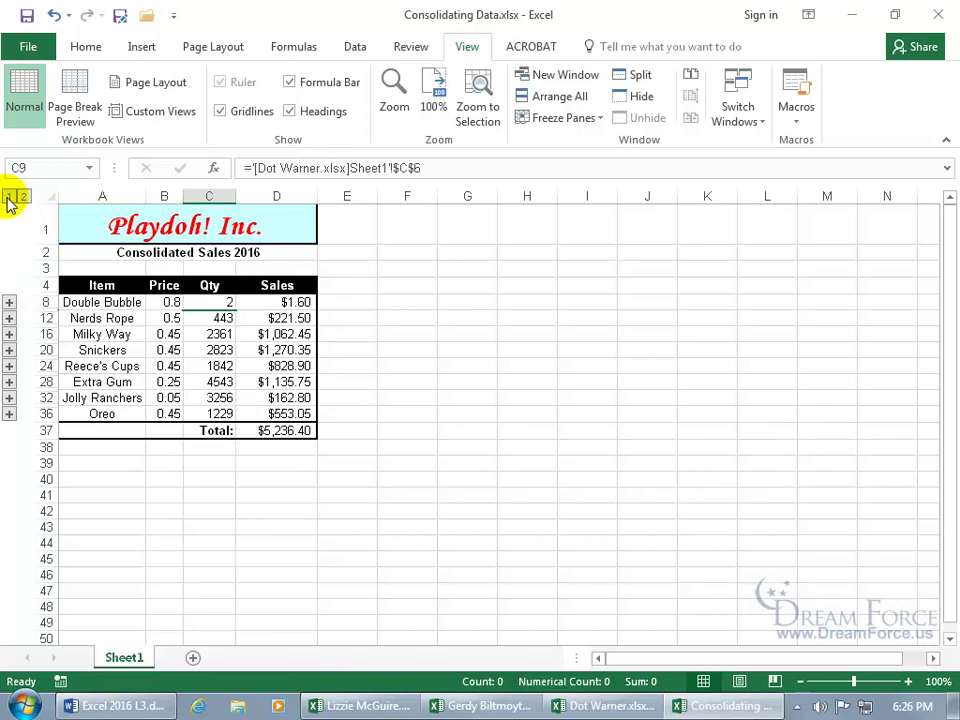
click(23, 196)
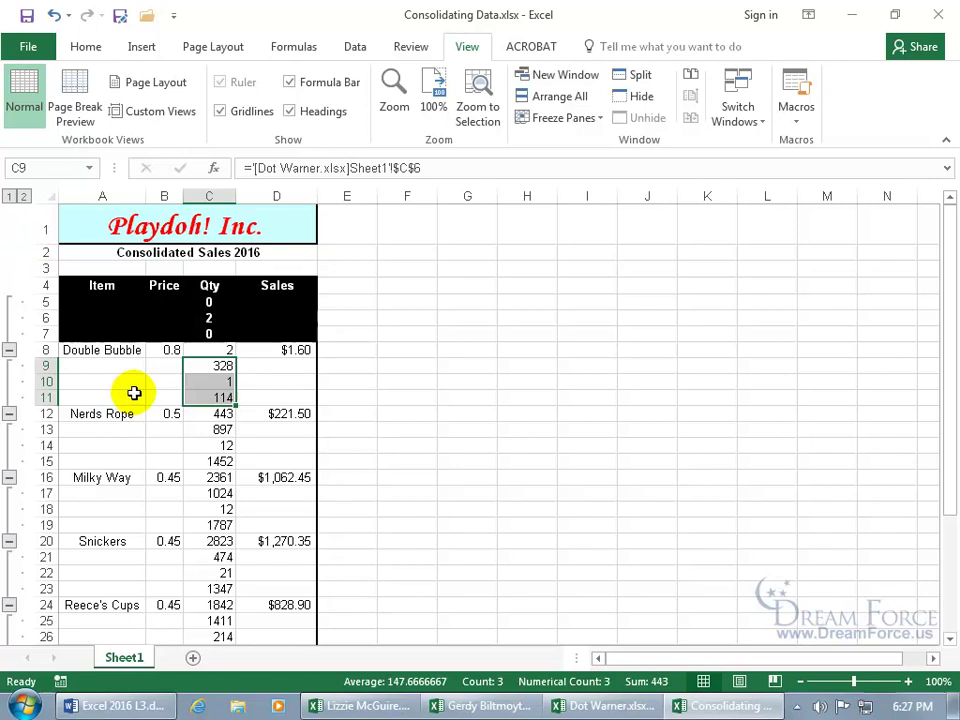
Set the Double Bubble quantity to 20 in the salesperson workbook that Qty cell C5 of the consolidated sheet links to.
click(210, 302)
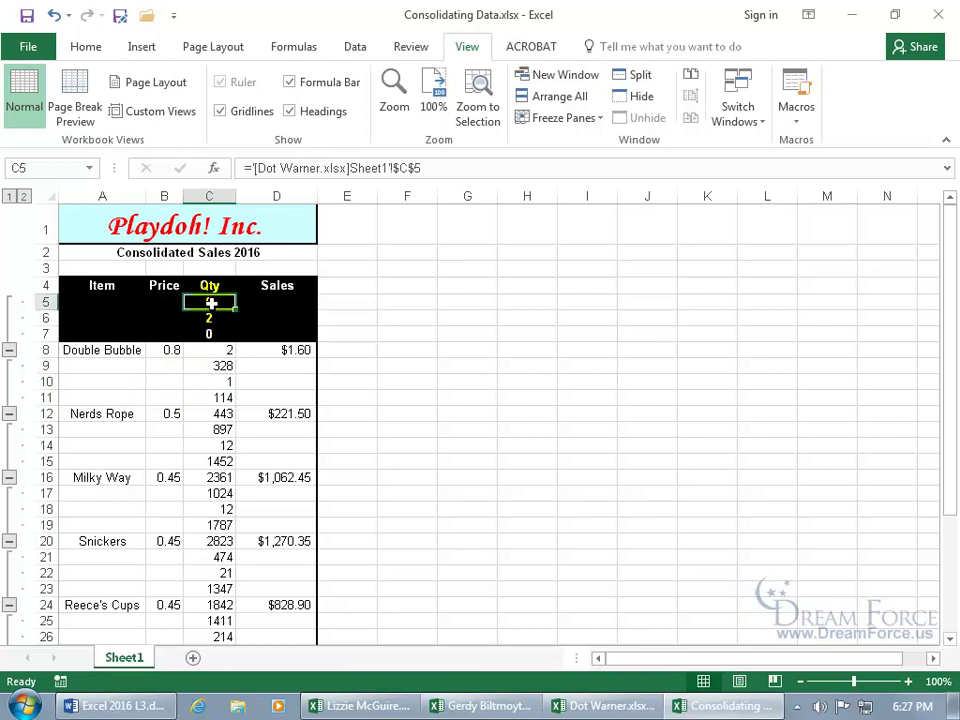
click(563, 705)
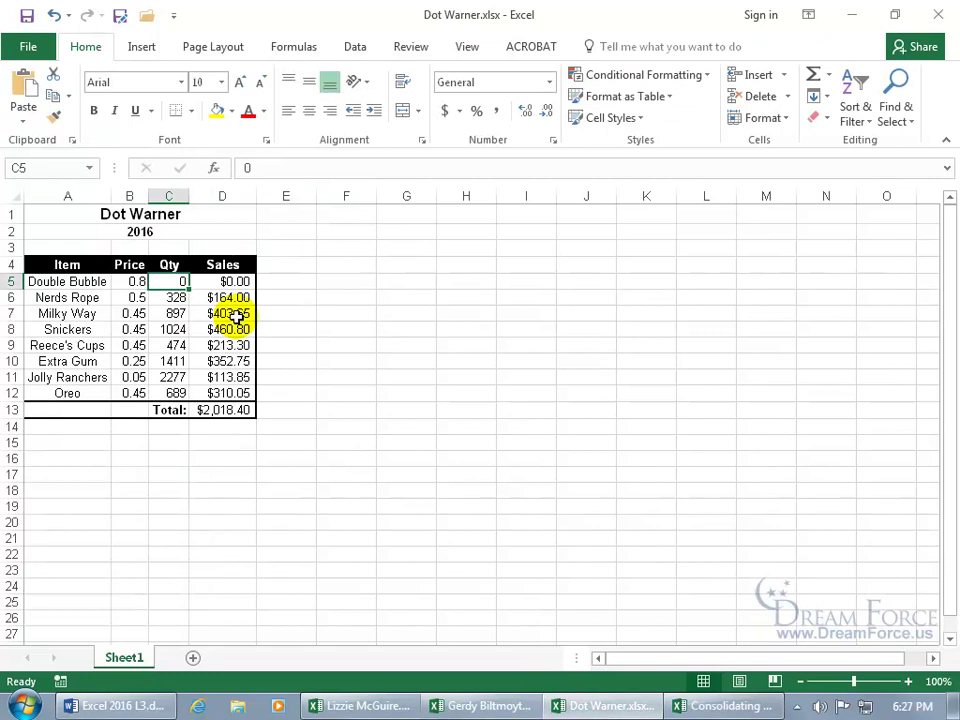
text(20)
key(Return)
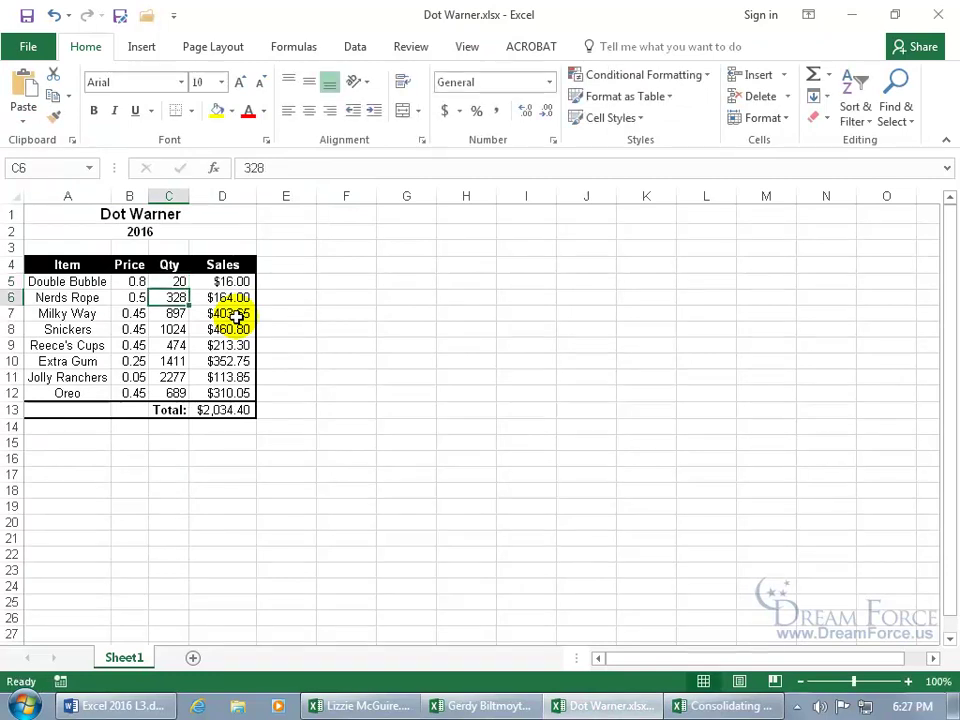
Return to Consolidating Data.xlsx to check the linked Double Bubble quantity, and open the workbook's Edit Links settings.
click(698, 706)
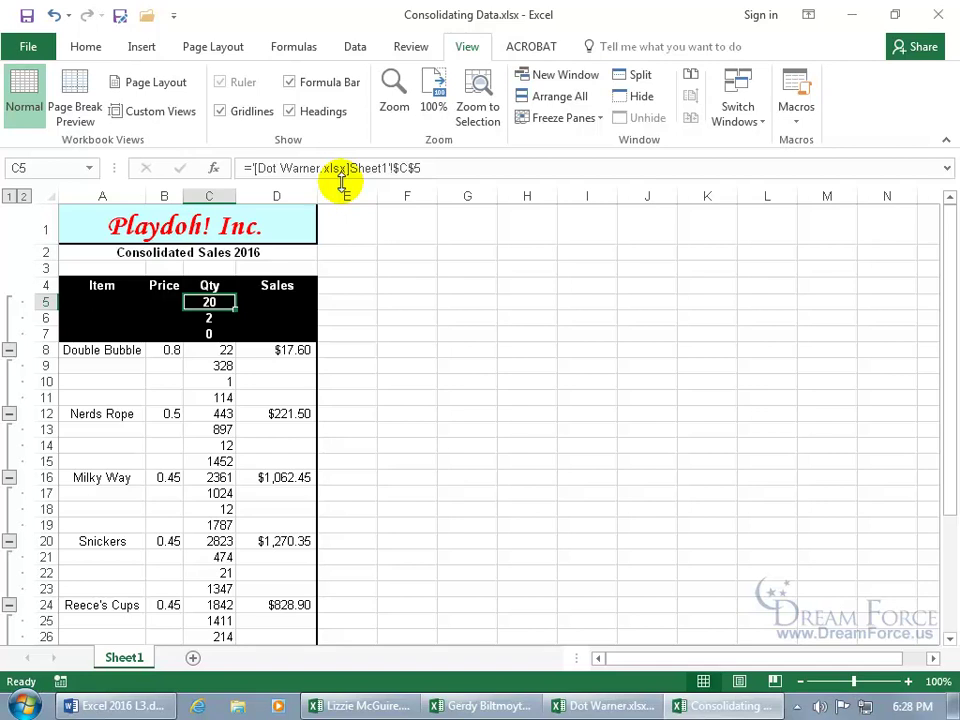
click(358, 50)
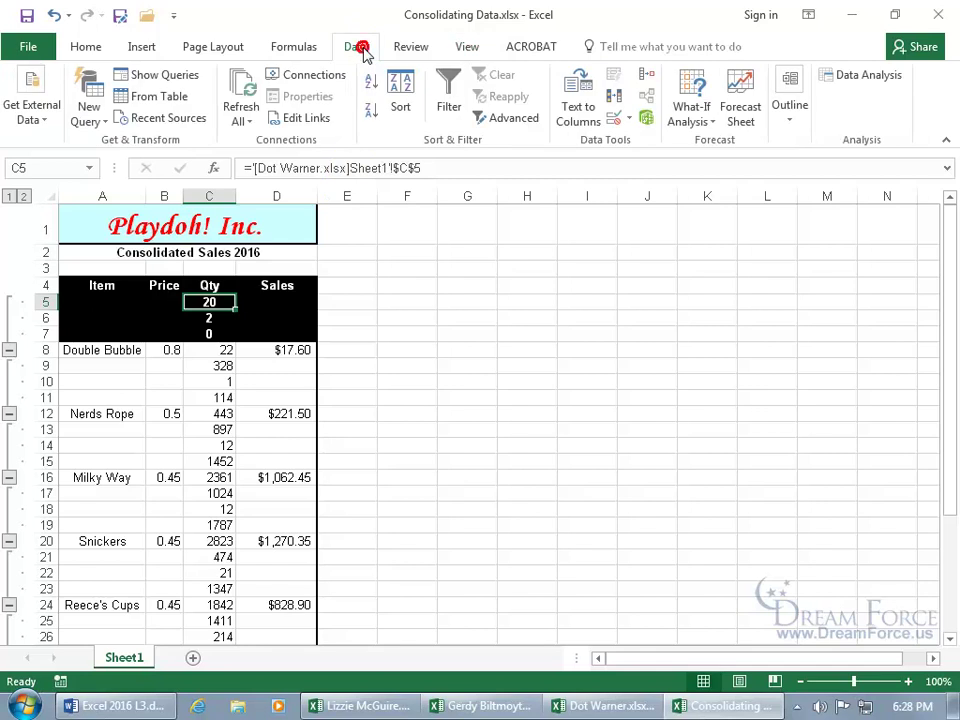
click(306, 120)
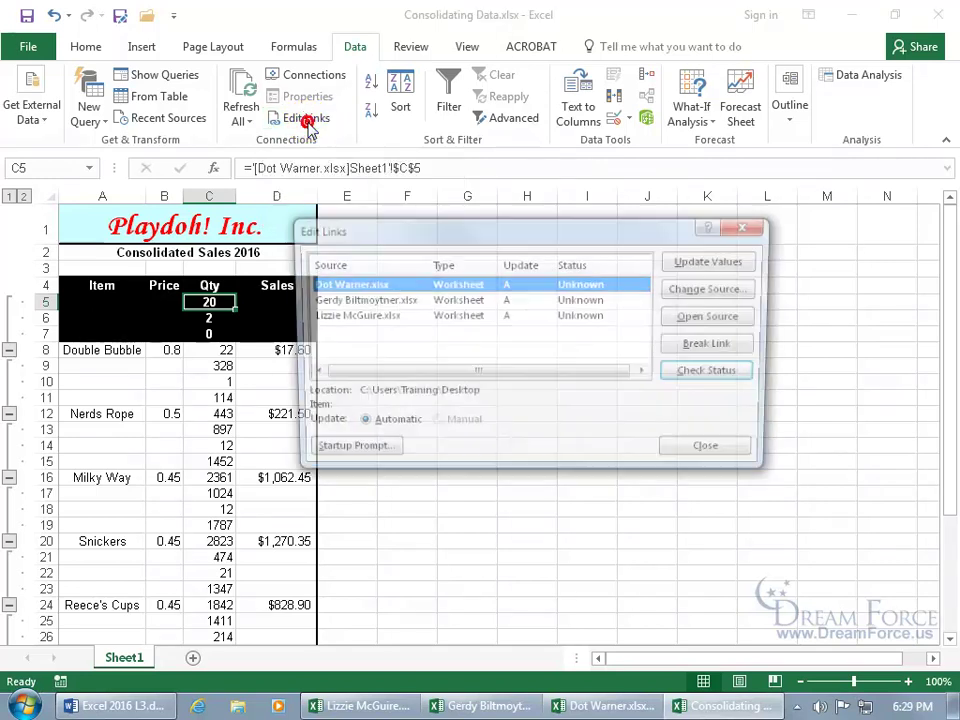